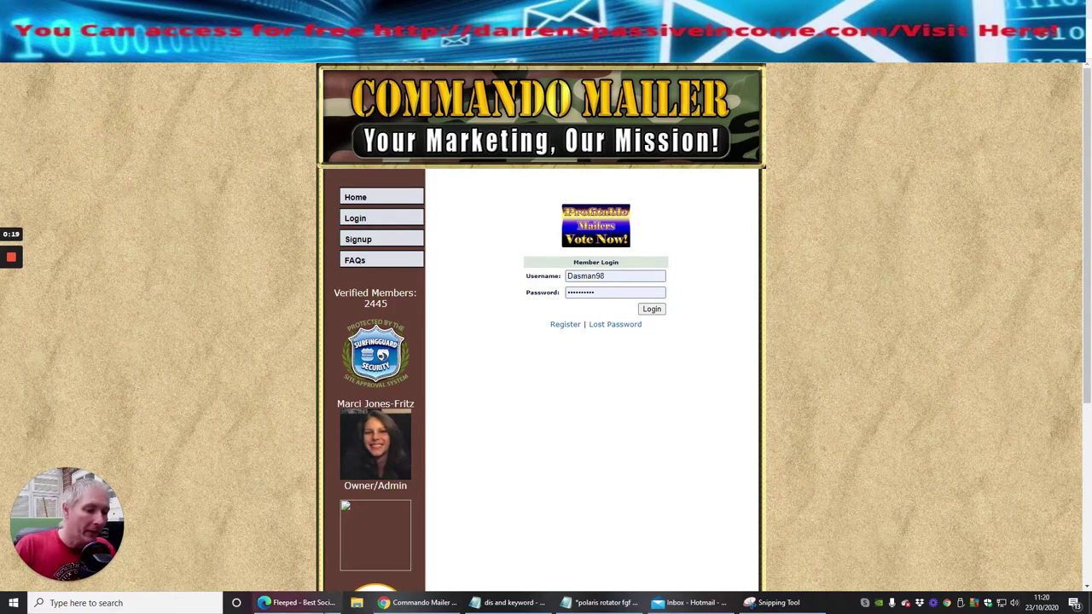
Step: Bring the PageDyno Campaign Management table with its eight active campaigns to the front
left_click(311, 605)
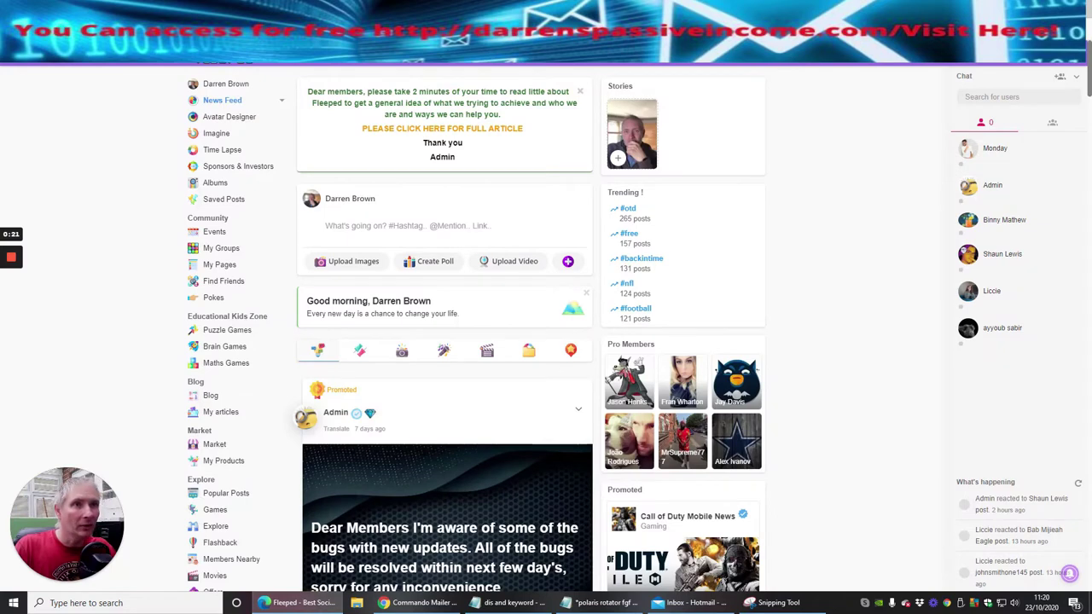
left_click(410, 13)
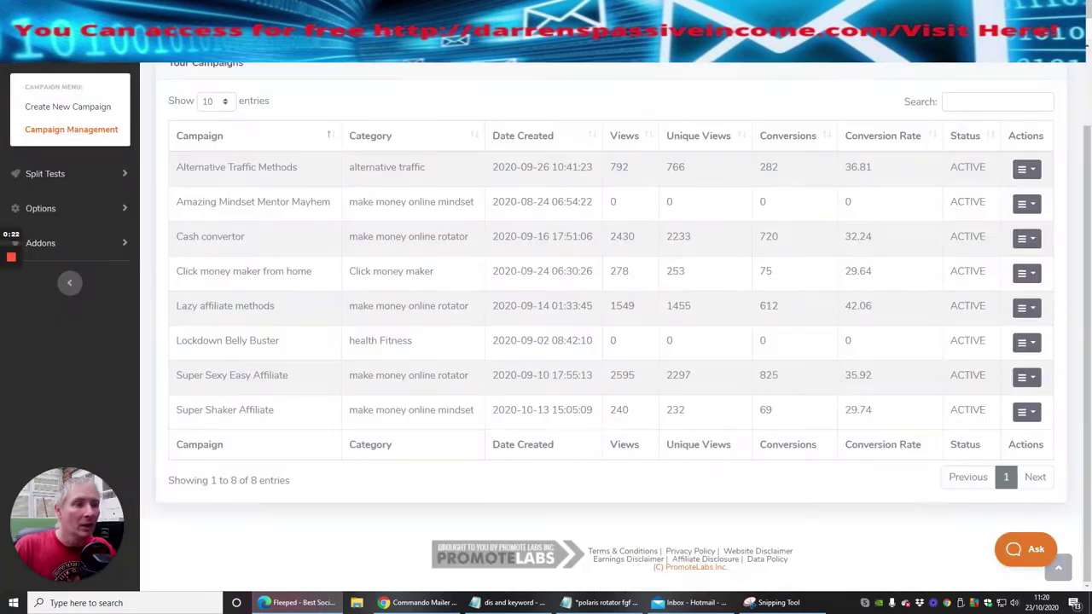
Step: Subscribe through the Amazing Mindset Mentor Mayhem opt-in page using an autofilled name and email
left_click(1027, 205)
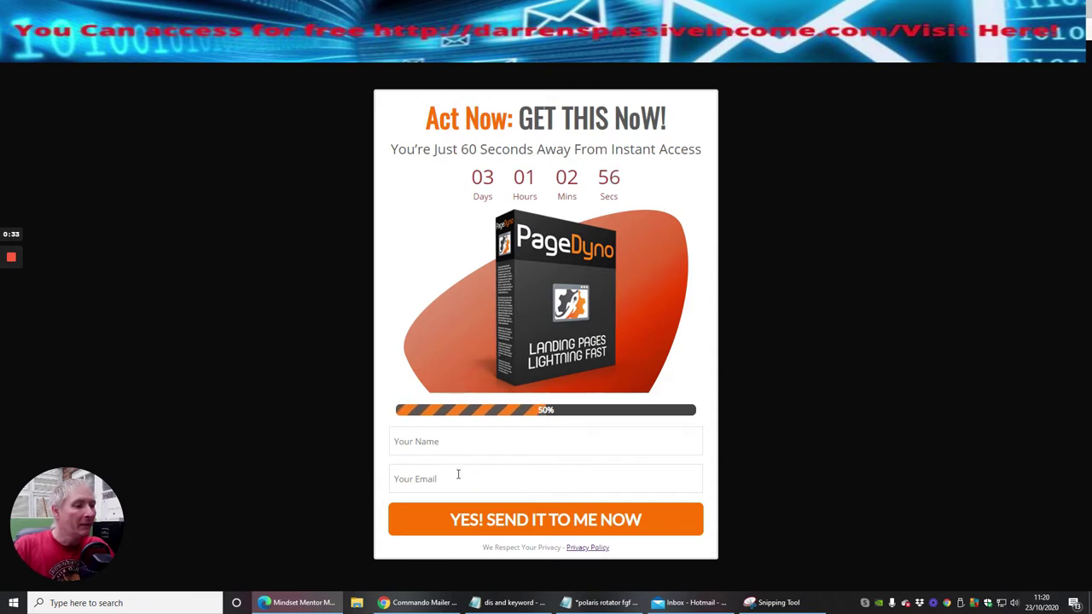
left_click(458, 445)
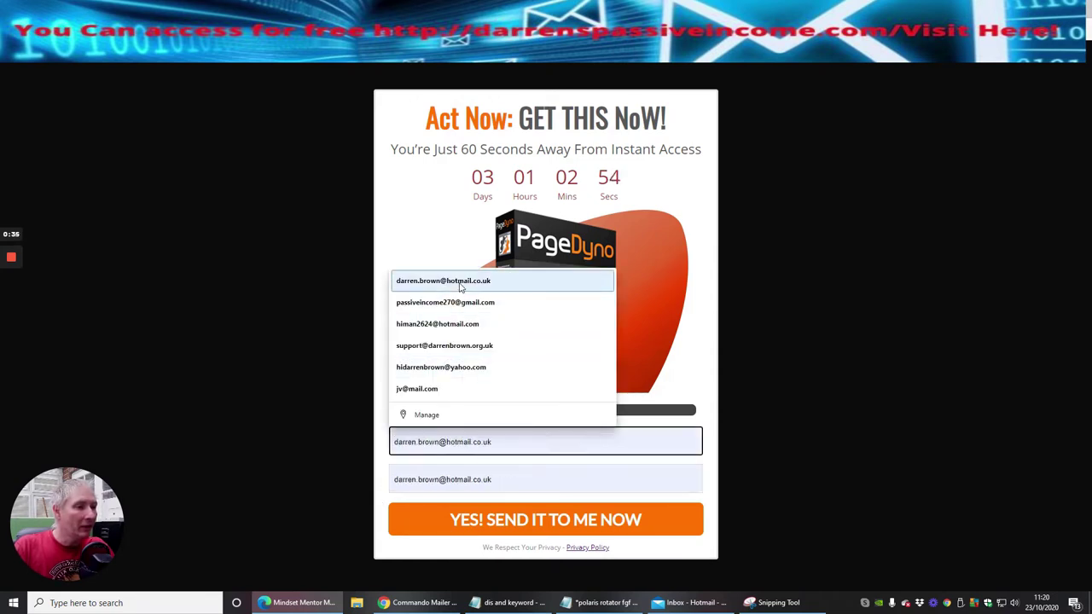
left_click(460, 287)
left_click(518, 516)
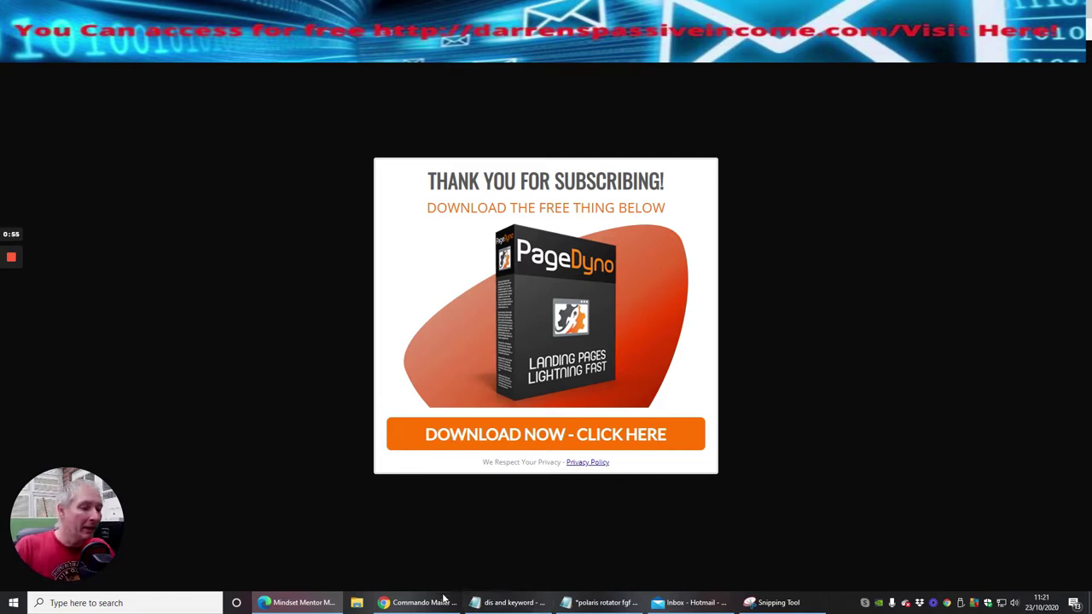
Step: Switch back to the Commando Mailer login window with its credentials already filled in
left_click(417, 603)
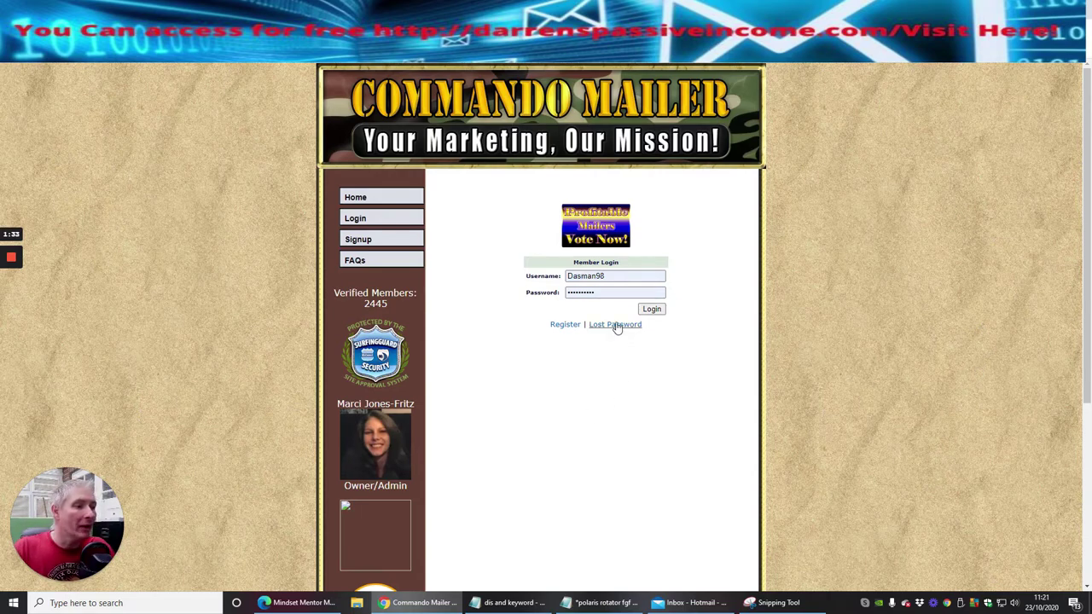
Step: Log in to Commando Mailer and pass on the one-time credit offer
left_click(654, 311)
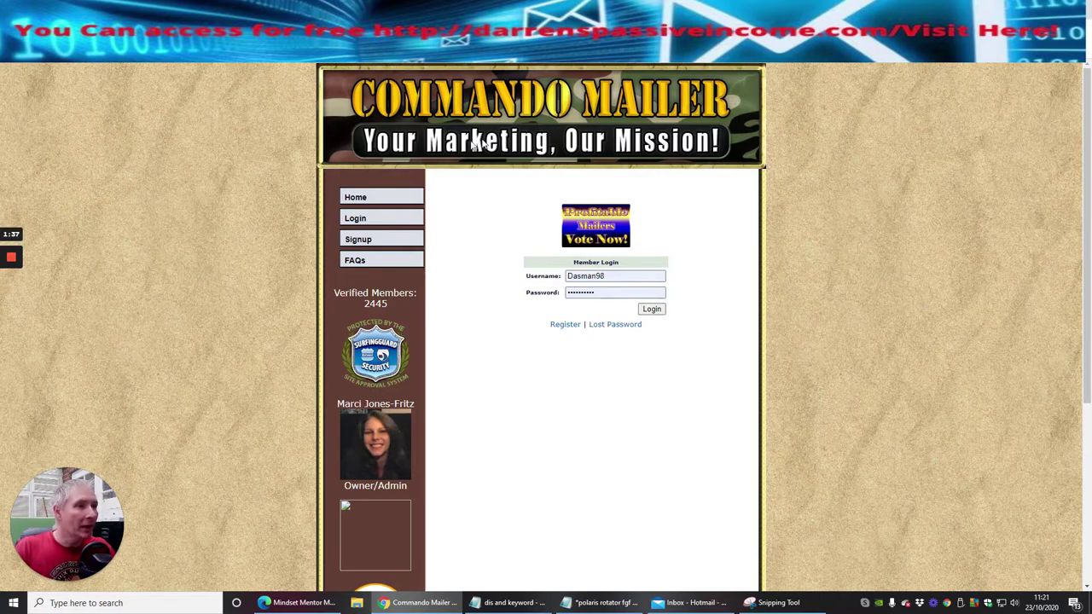
left_click(653, 309)
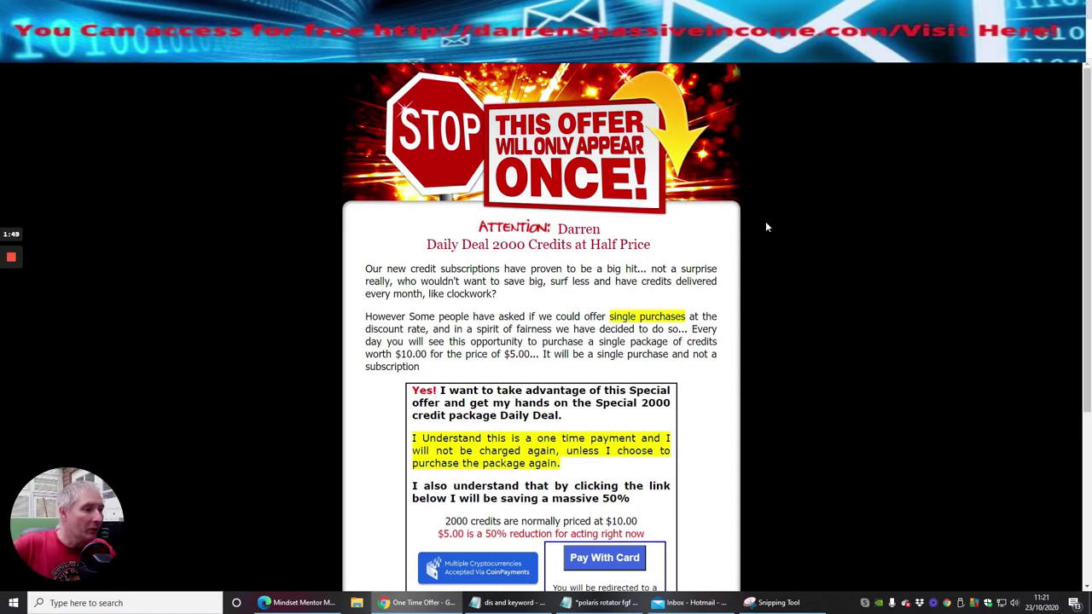
scroll(765, 227, "down", 3)
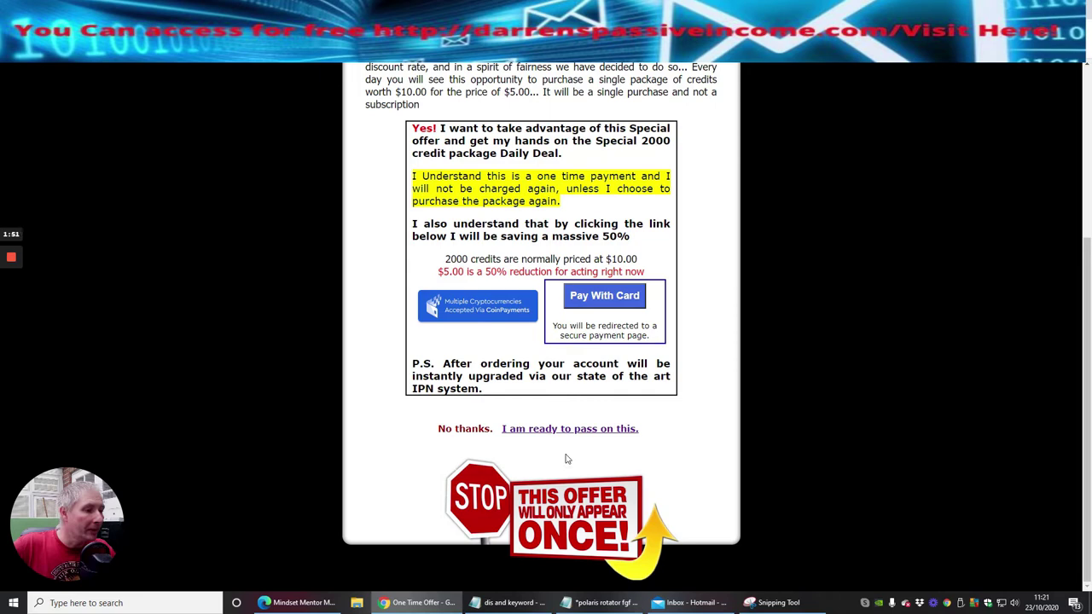
scroll(557, 218, "up", 2)
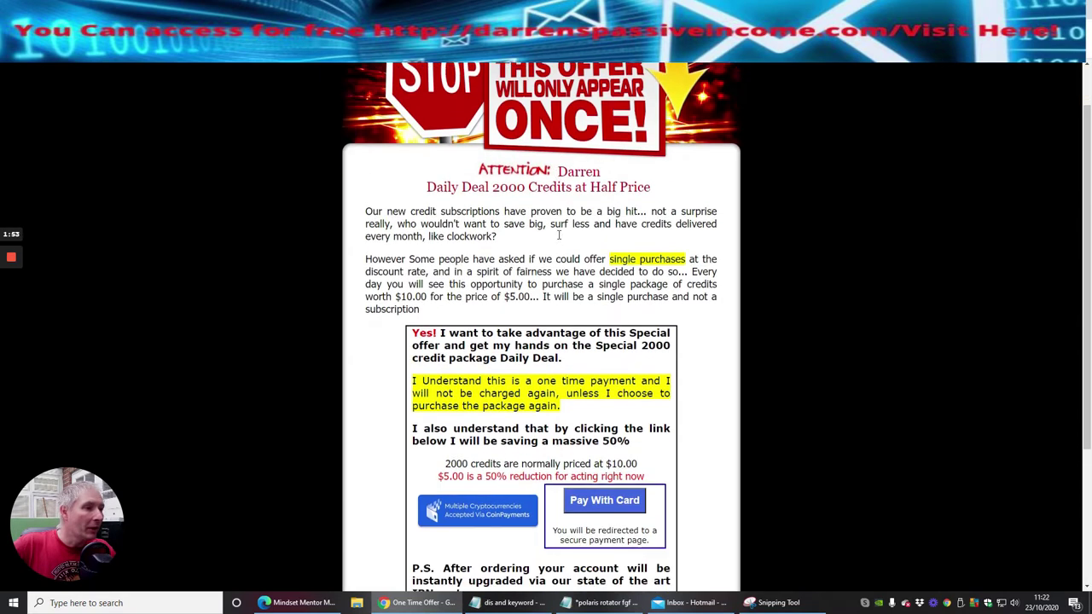
scroll(563, 341, "down", 2)
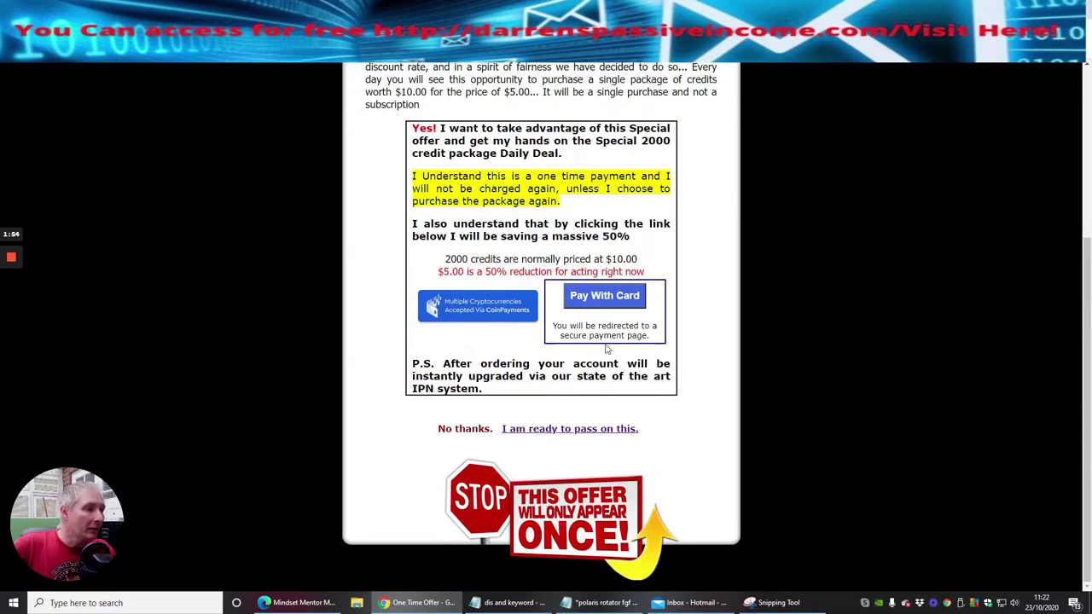
left_click(562, 431)
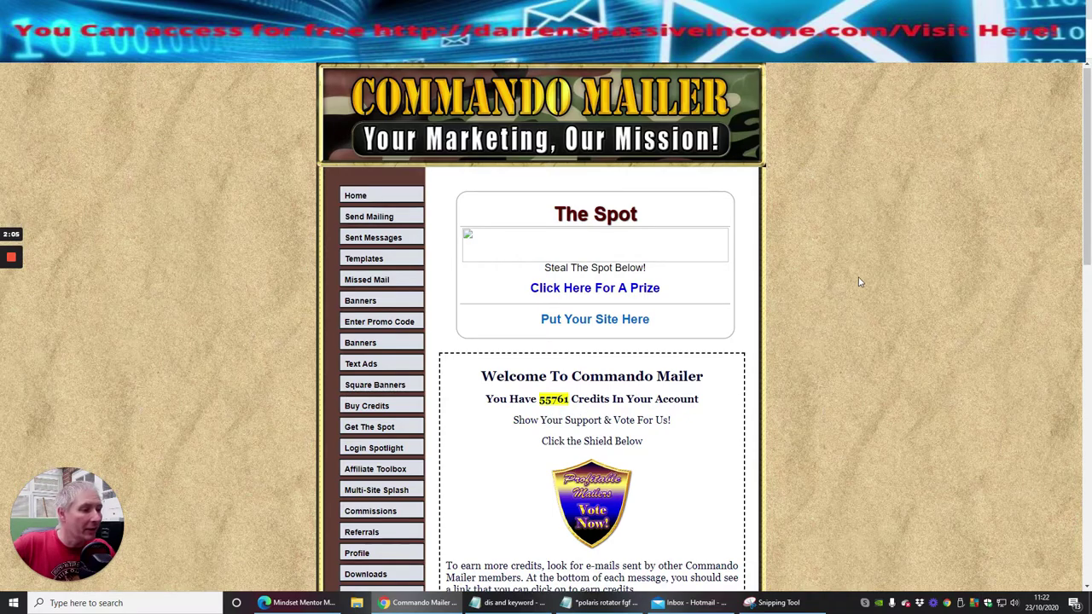
Step: Go to the Send Mailing page and scroll down to its subject, body and credits form
scroll(870, 284, "down", 5)
scroll(880, 290, "down", 1)
scroll(880, 309, "down", 3)
scroll(880, 309, "down", 2)
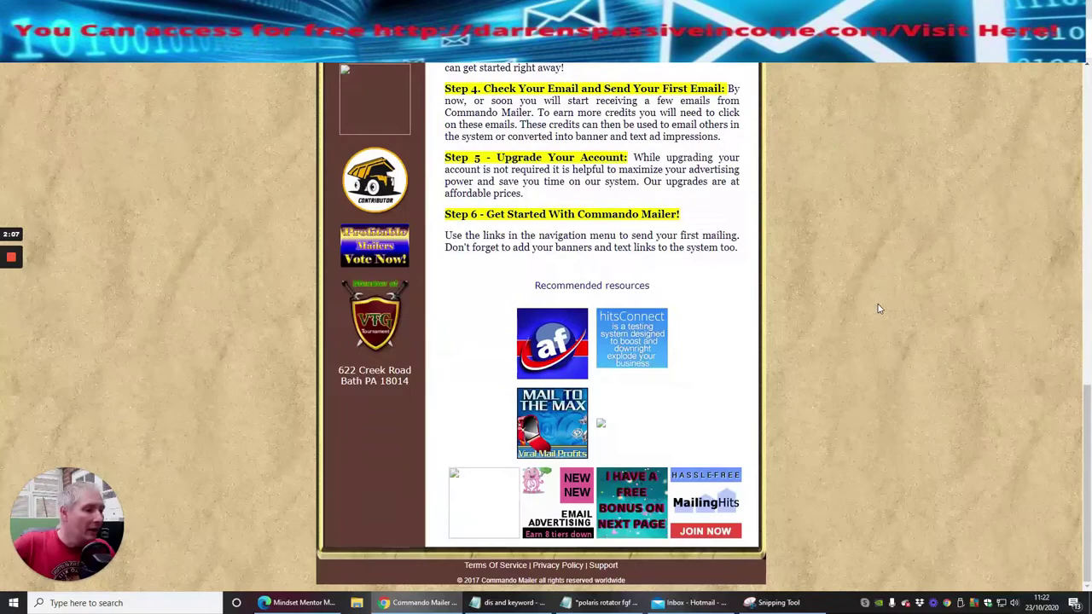
scroll(879, 308, "up", 3)
scroll(879, 309, "up", 3)
scroll(880, 310, "up", 3)
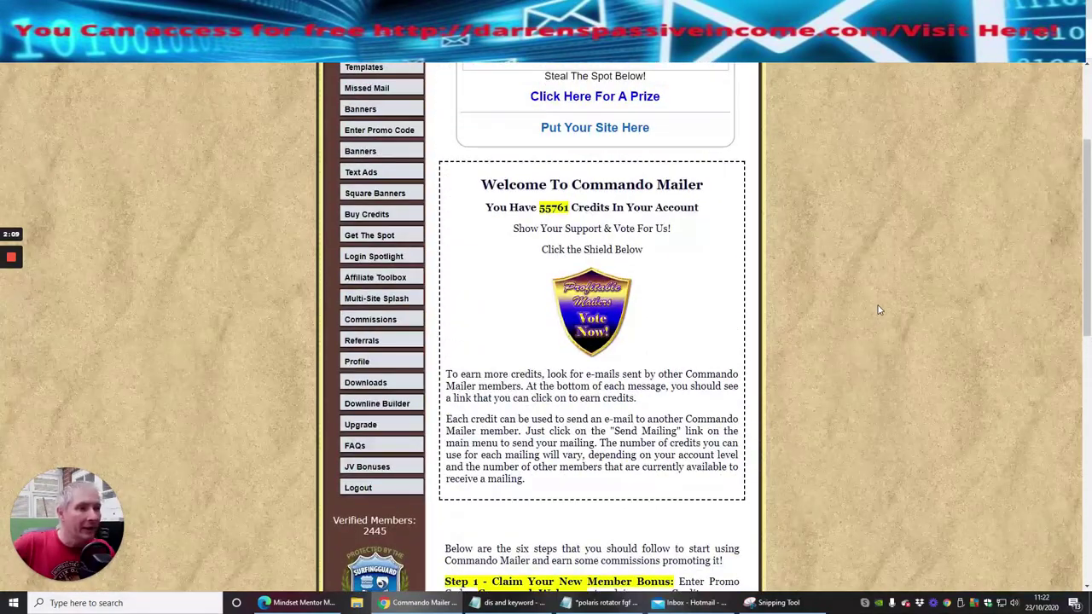
scroll(880, 310, "up", 3)
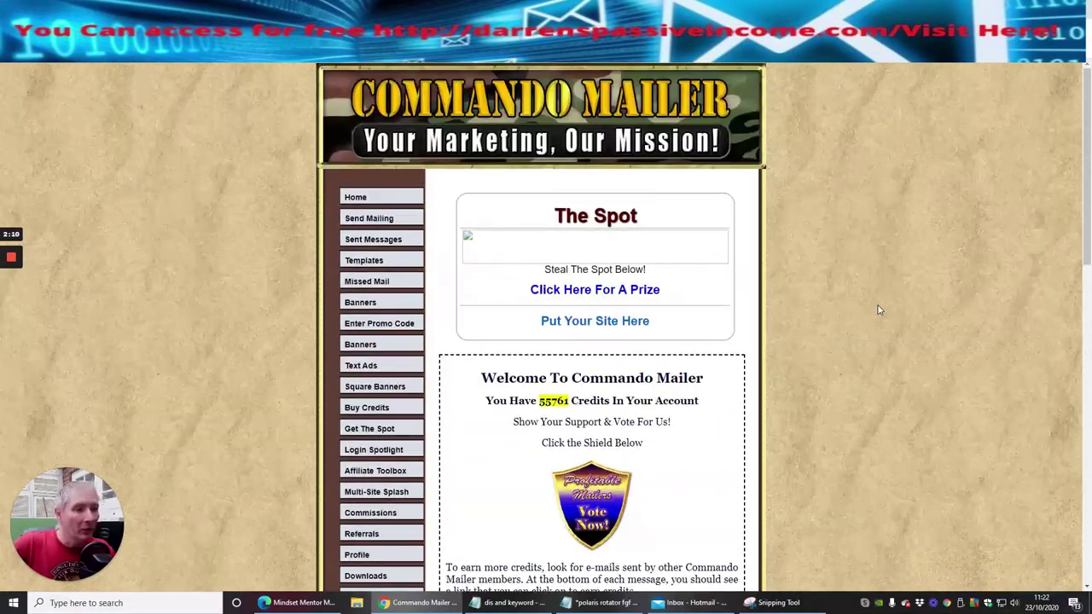
left_click(368, 220)
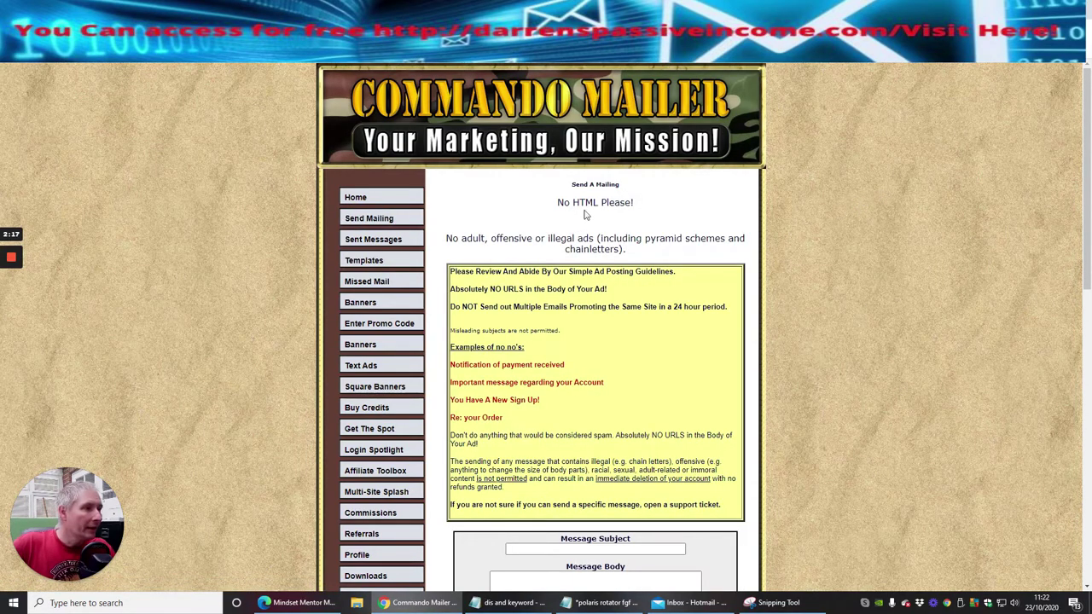
scroll(883, 186, "down", 1)
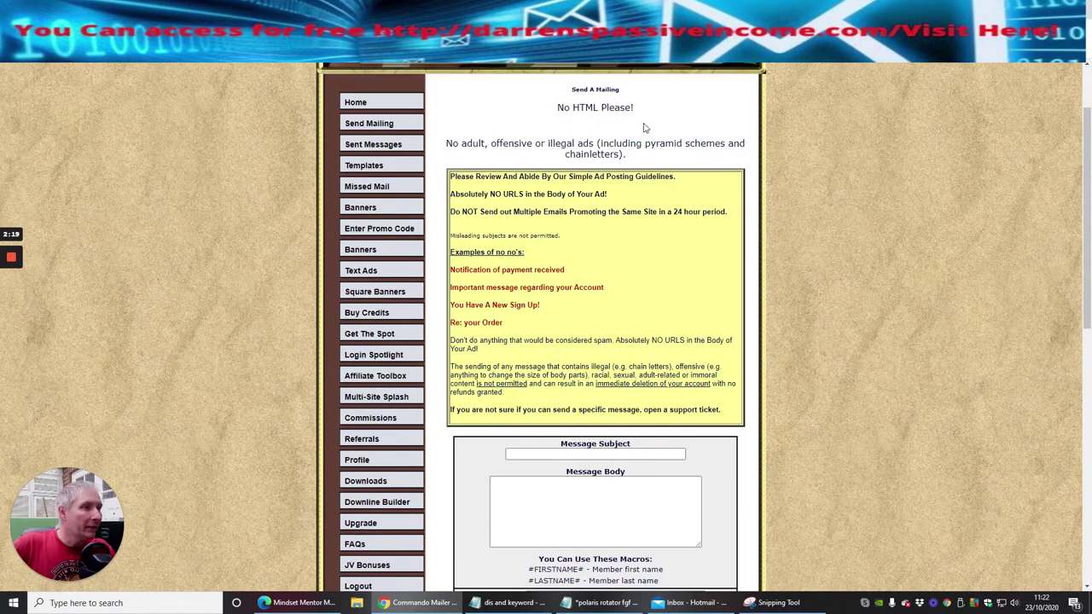
scroll(839, 228, "down", 1)
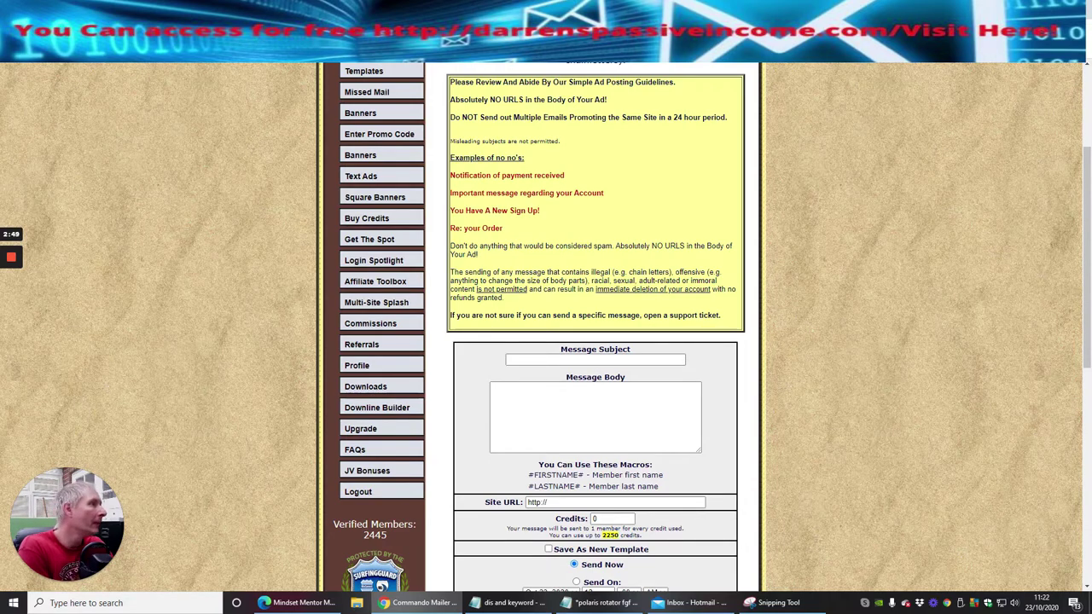
Step: Load the Gmail inbox in a new Chrome tab via the 'gmail' address-bar suggestion
key("ctrl+t")
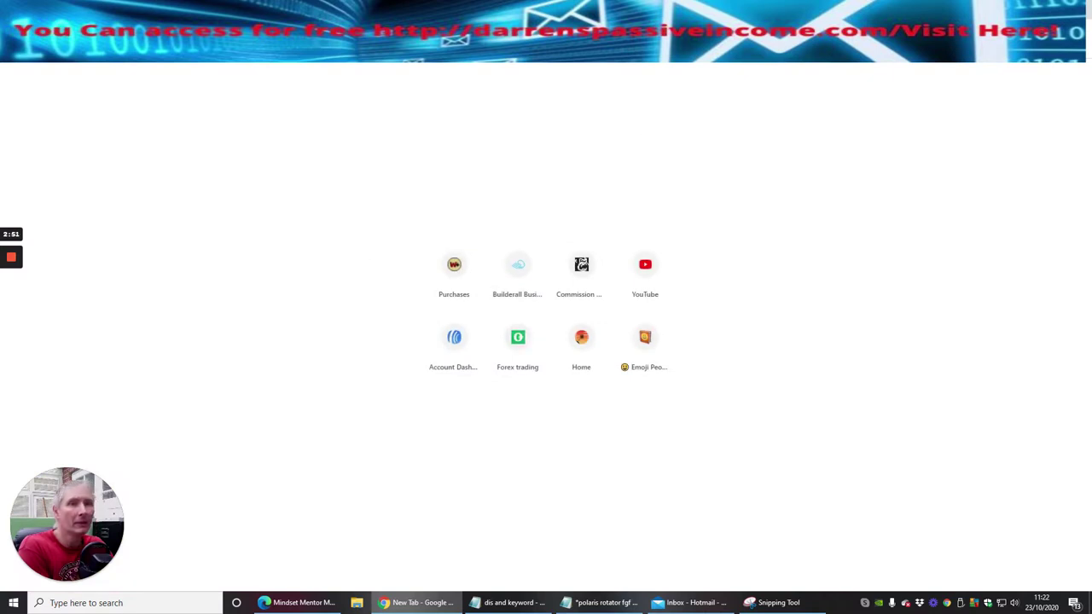
type("g")
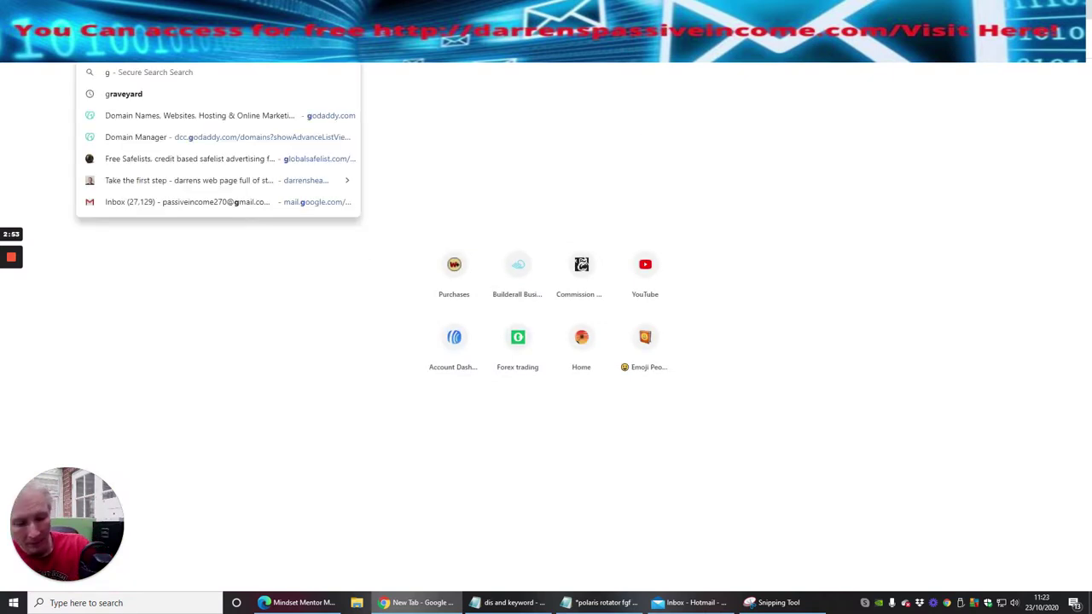
type("mail")
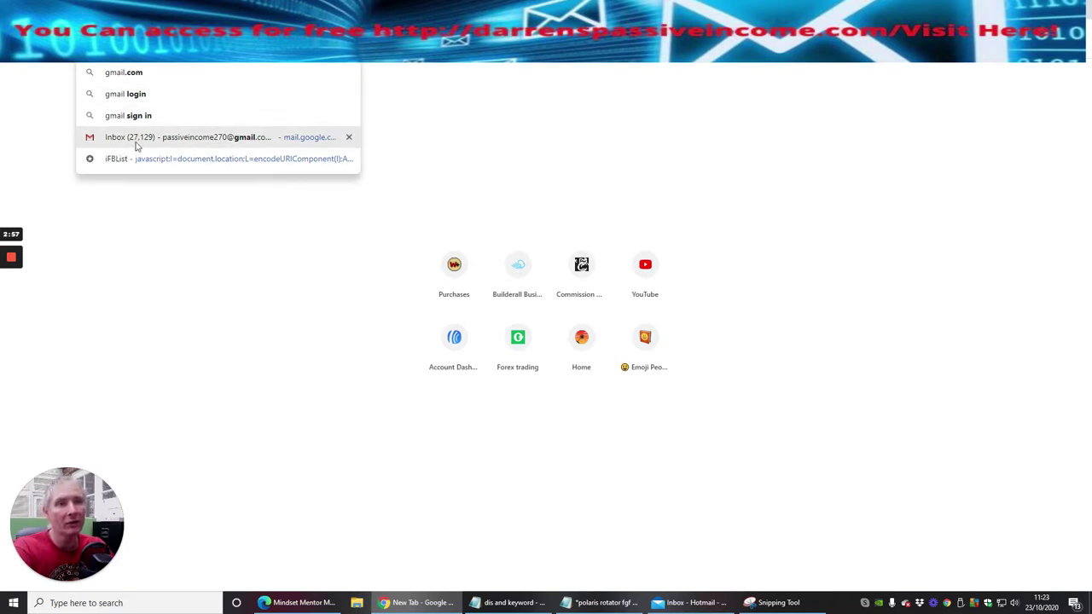
left_click(219, 137)
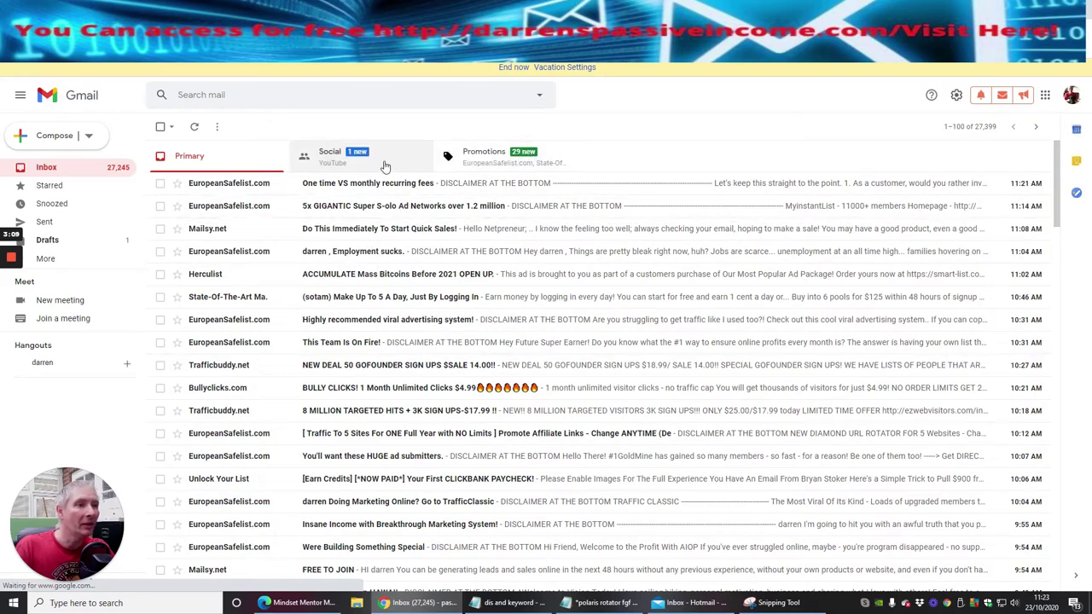
Step: Browse Gmail's Social, Promotions and Primary tabs, then return to the Commando Mailer form
left_click(360, 158)
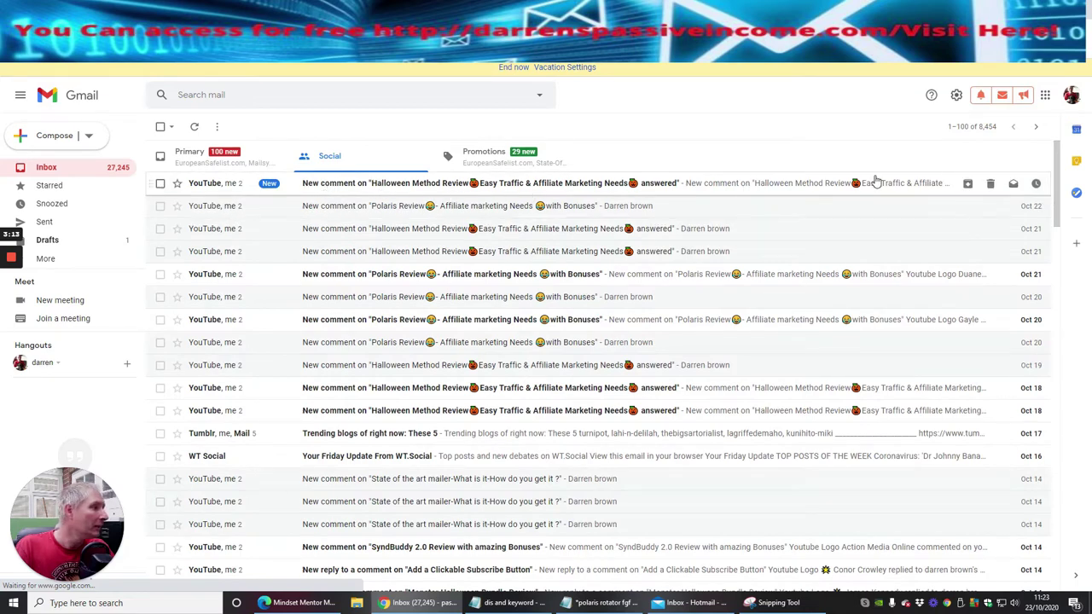
left_click(449, 154)
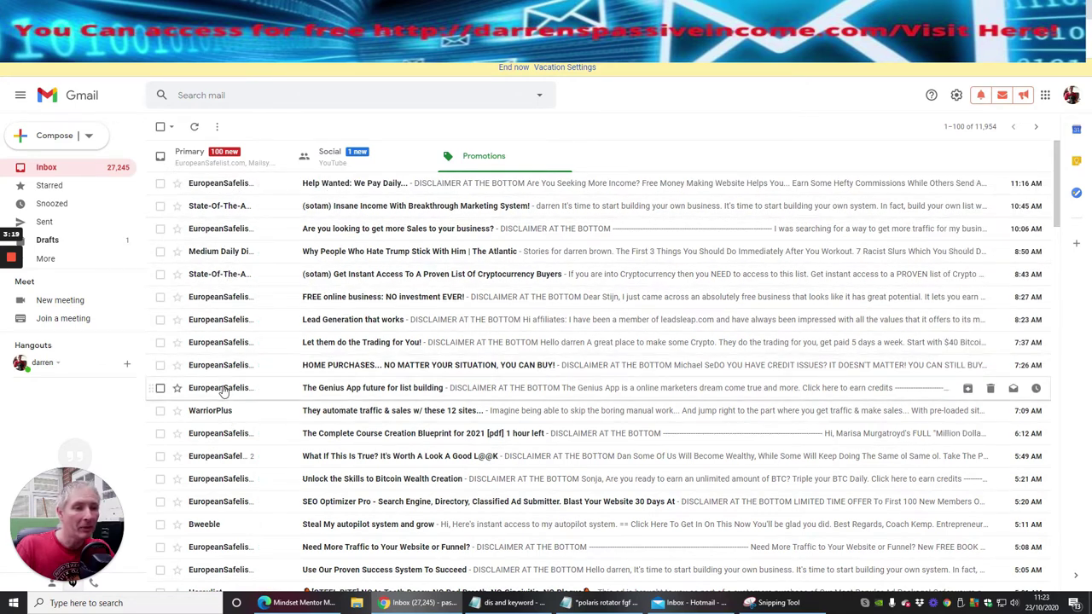
left_click(189, 154)
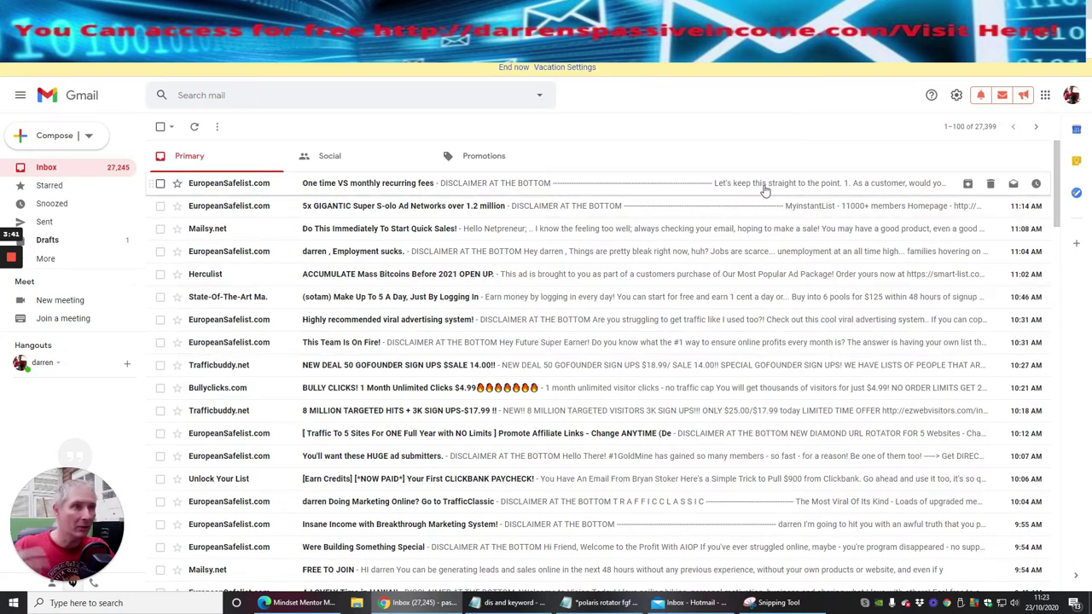
mouse_move(598, 183)
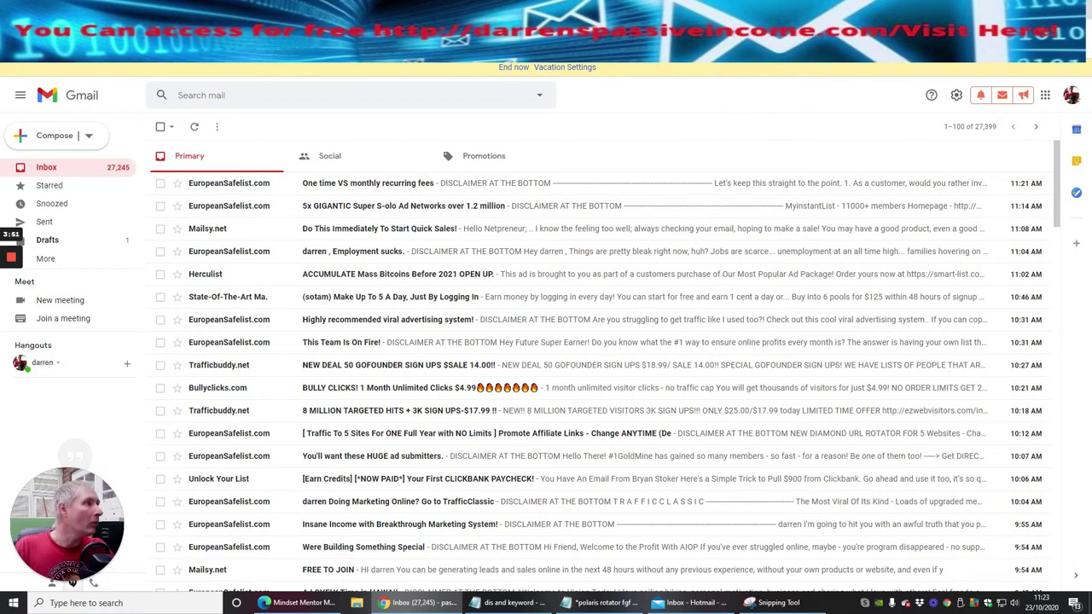
key("ctrl+Tab")
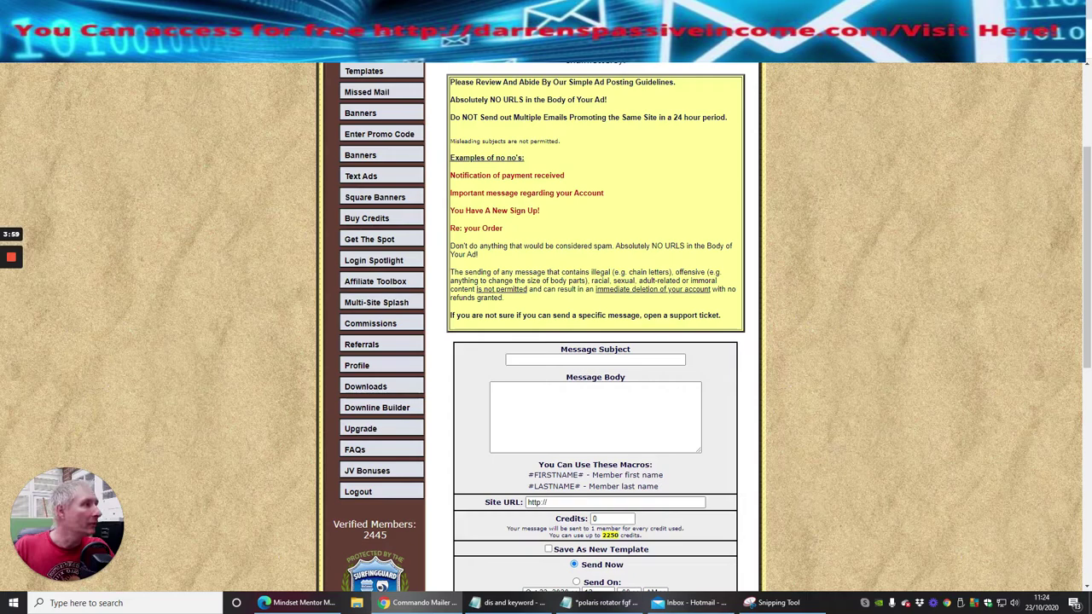
Step: Copy the AWeber Halloween promo text ending at 'This is nothing to do with Halloween Honest!'
key("ctrl+Tab")
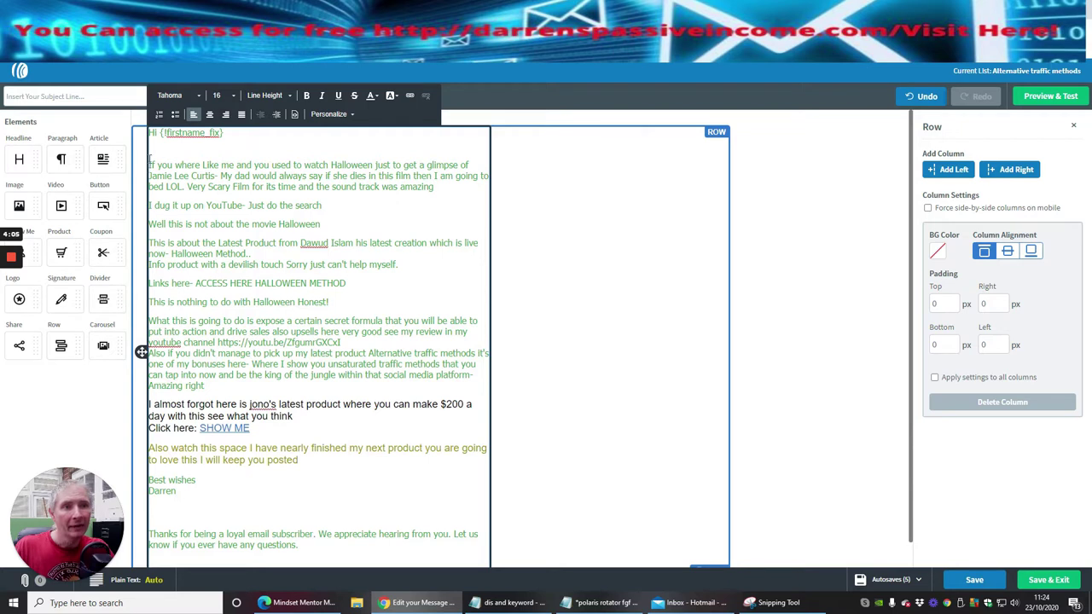
mouse_move(151, 163)
left_mouse_down()
mouse_move(418, 392)
mouse_move(386, 315)
mouse_move(316, 350)
left_mouse_up()
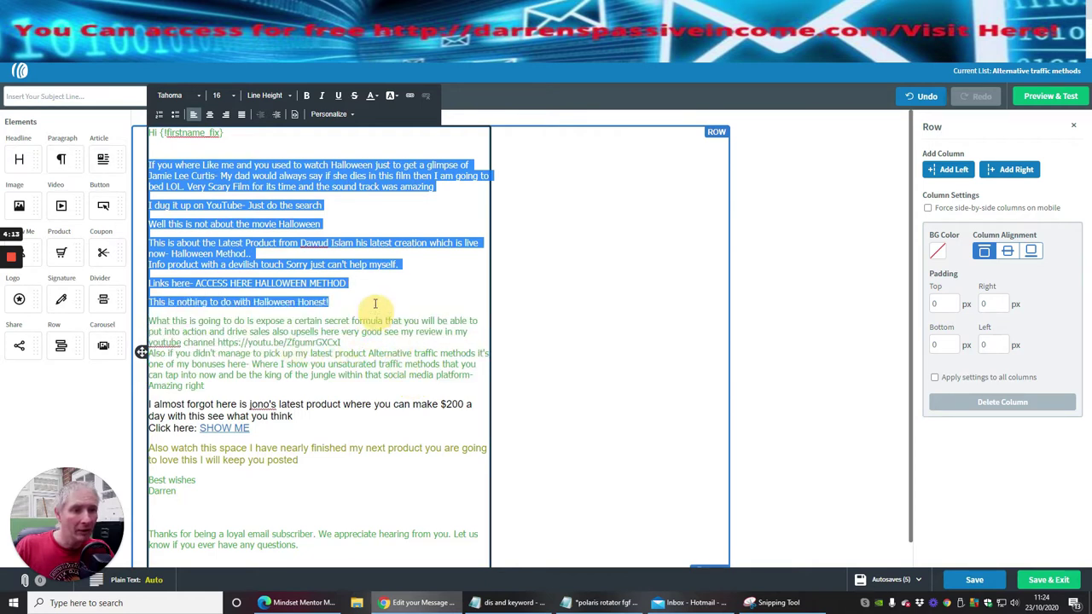
left_click_drag(316, 349, 387, 297)
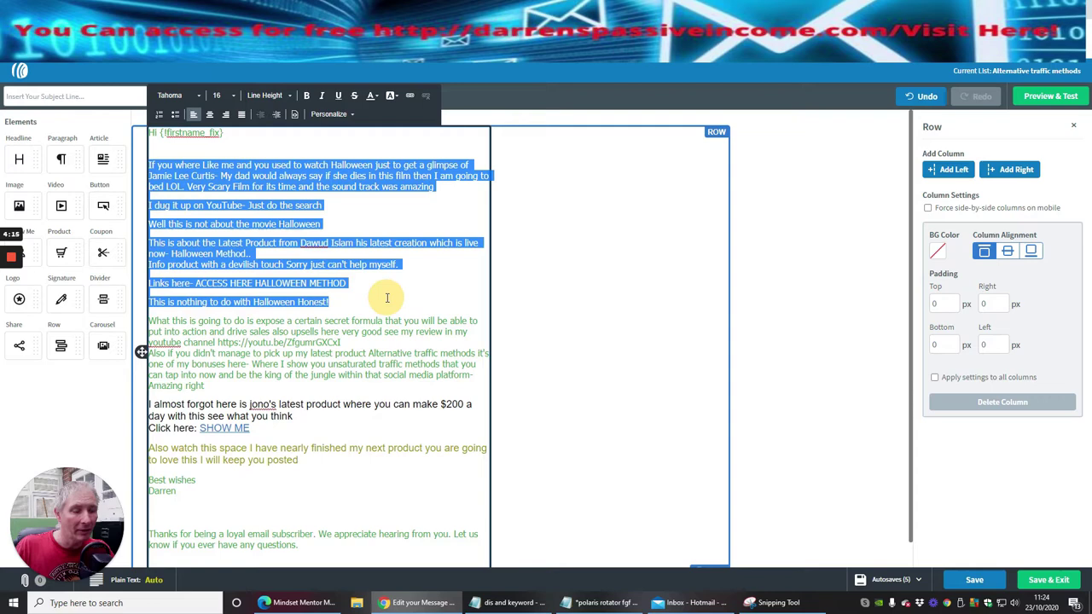
right_click(320, 302)
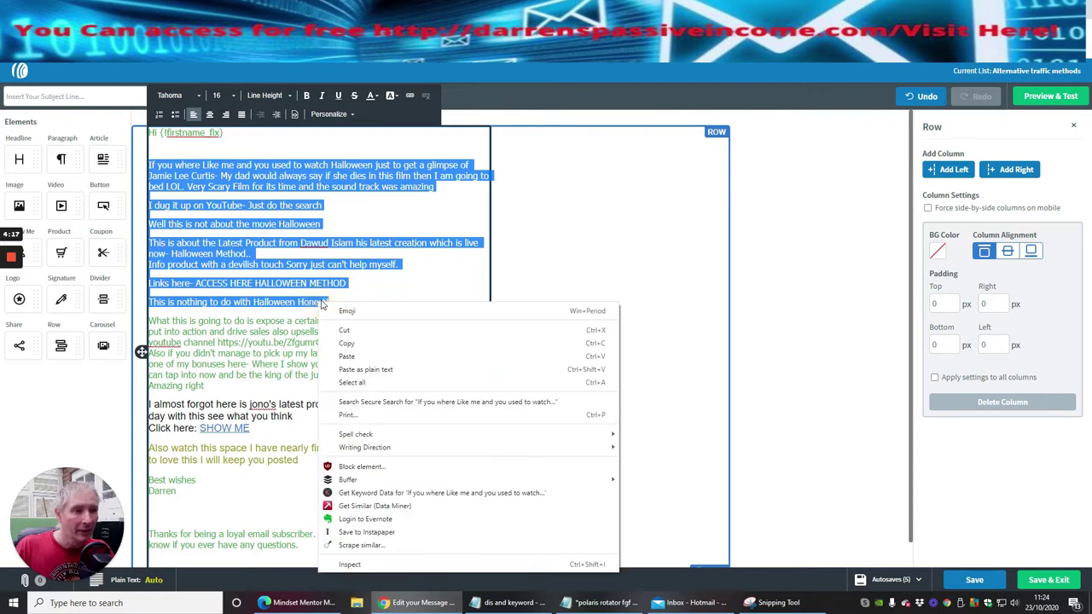
left_click(350, 339)
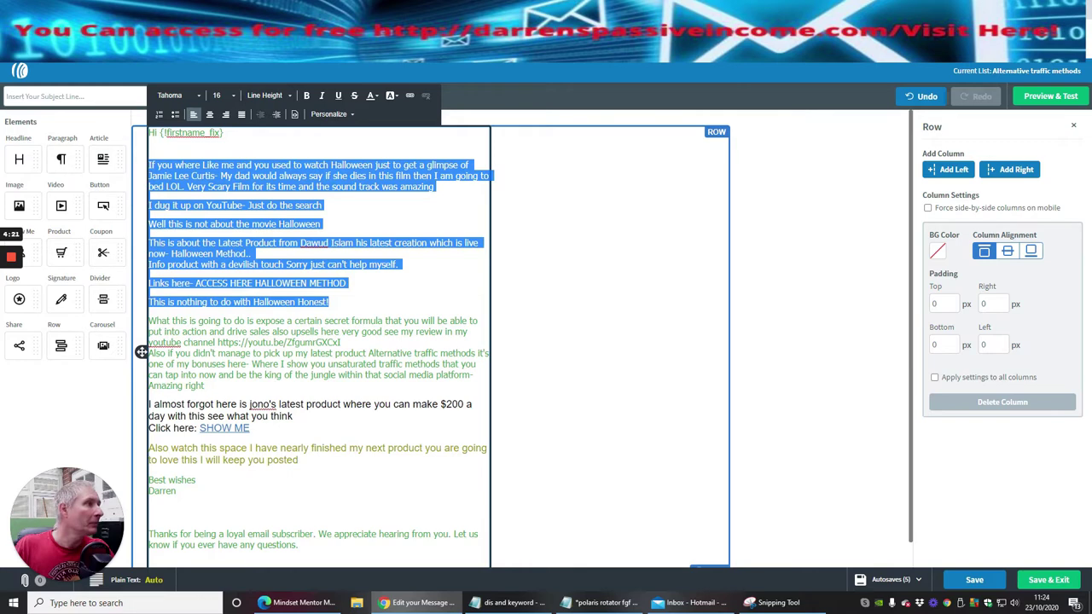
Step: Paste the copied Halloween promo text into the Commando Mailer message body
key("ctrl+Tab")
left_click(527, 406)
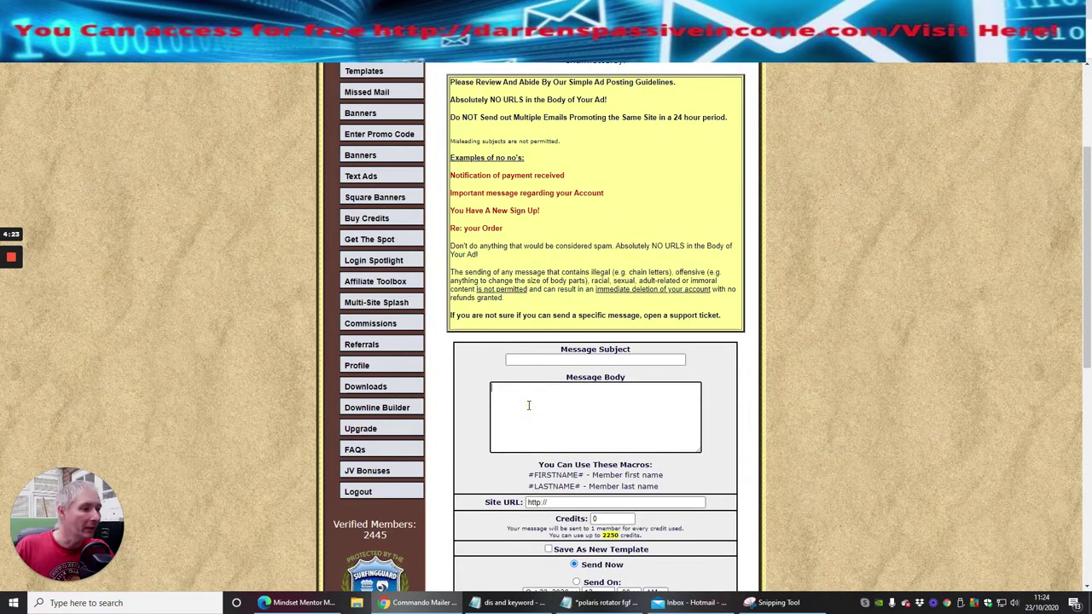
right_click(528, 406)
left_click(563, 260)
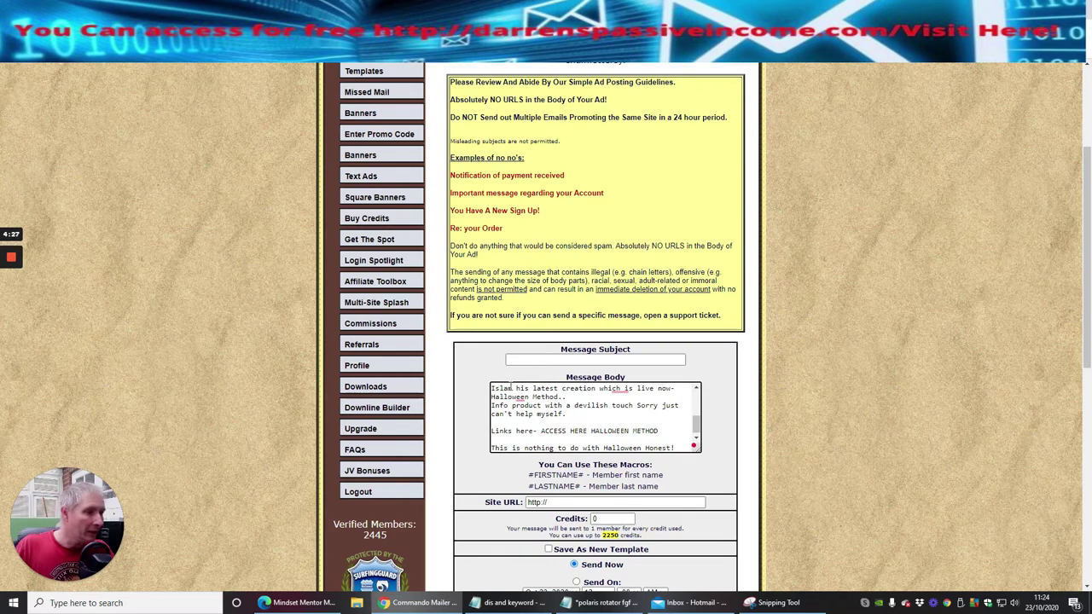
scroll(692, 418, "up", 1)
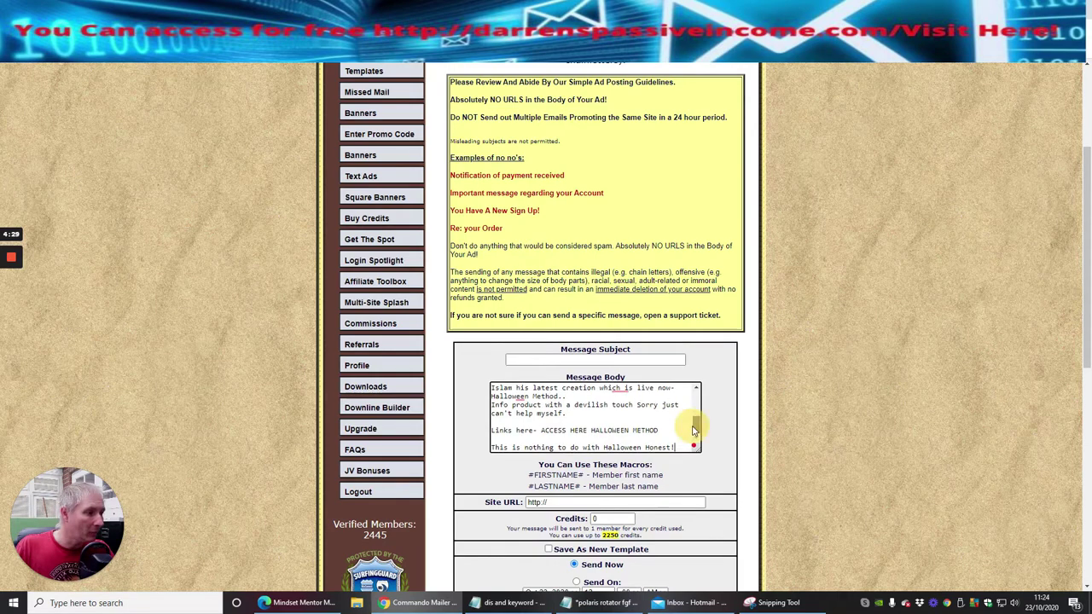
scroll(693, 410, "up", 2)
scroll(691, 397, "up", 2)
mouse_move(693, 391)
left_mouse_down()
mouse_move(699, 409)
mouse_move(696, 390)
left_mouse_up()
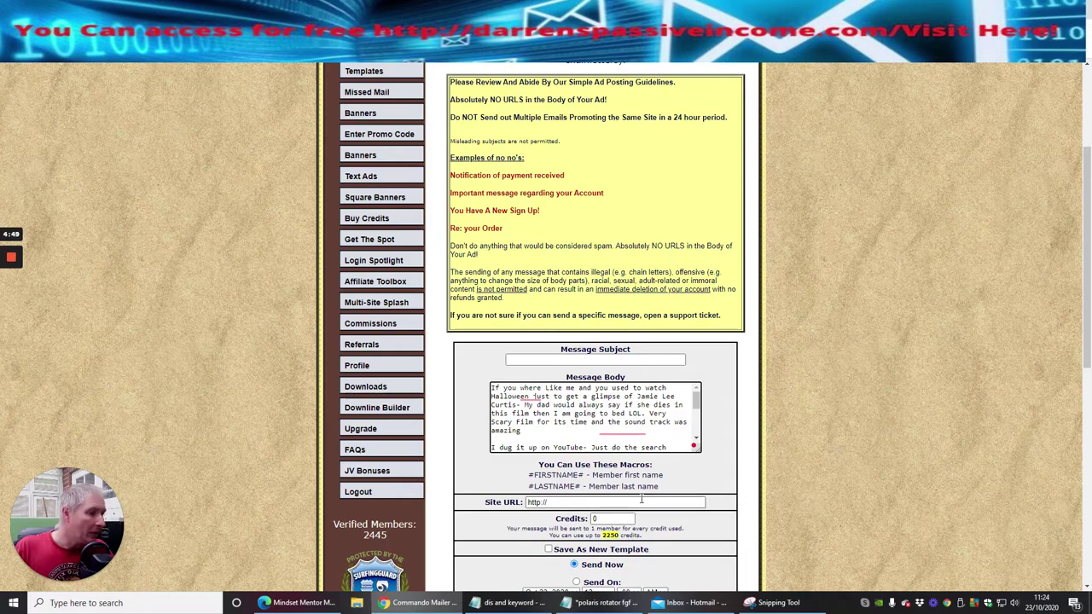
scroll(642, 500, "down", 3)
scroll(641, 499, "up", 3)
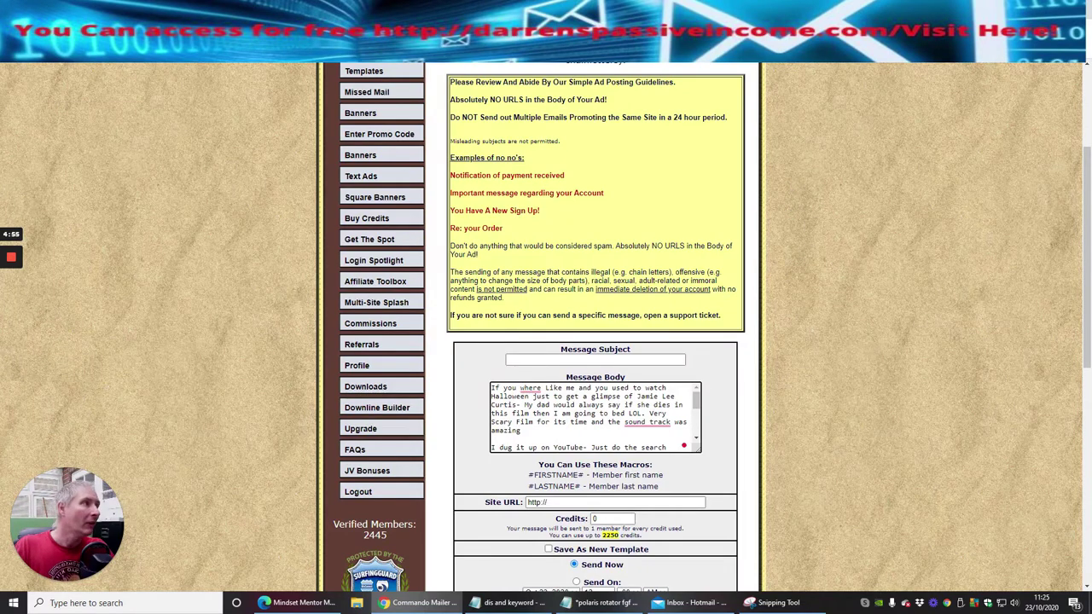
scroll(745, 418, "down", 2)
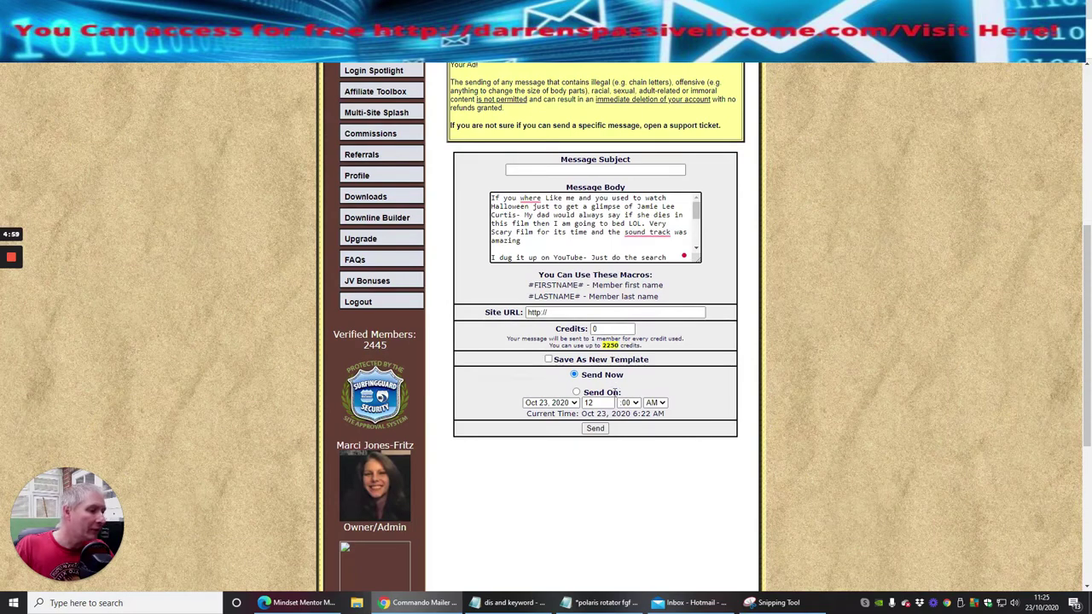
Step: Change the mailing credits from 0 to 2200 and return to the email editor
left_click(598, 330)
key("BackSpace")
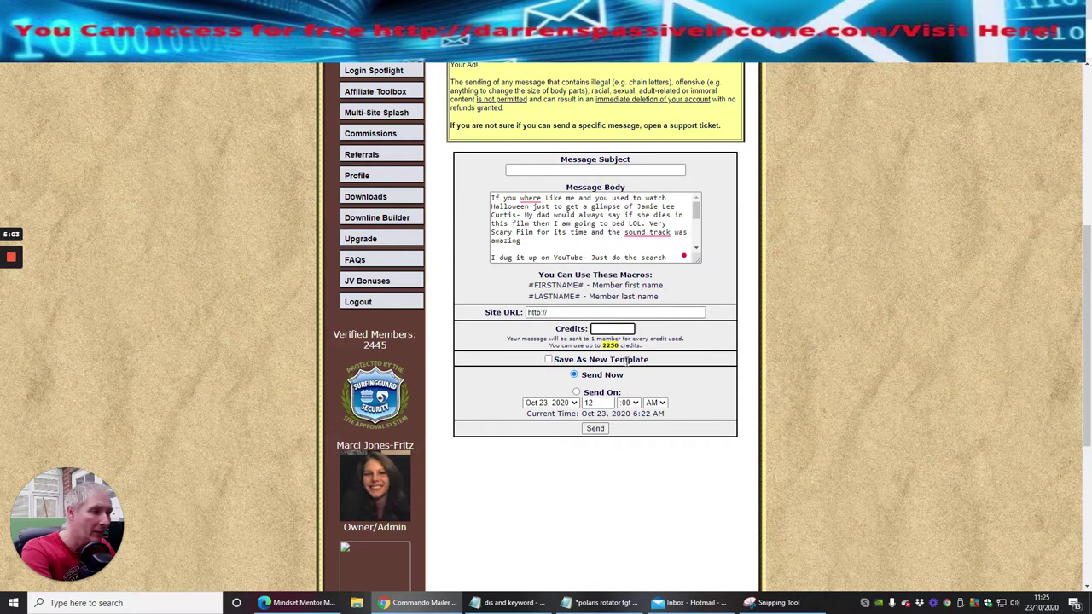
type("2")
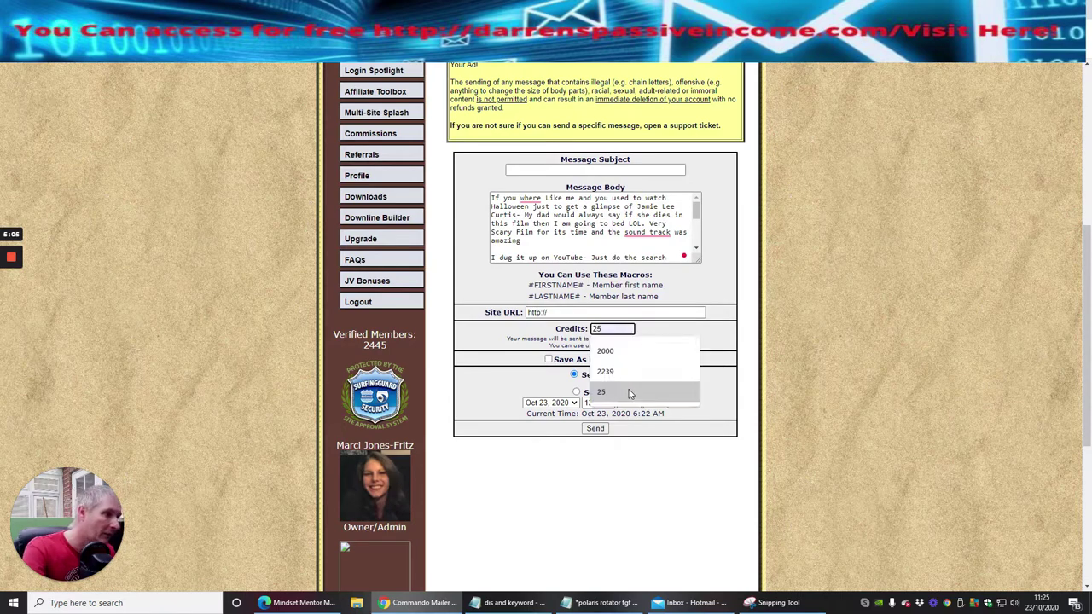
type("20")
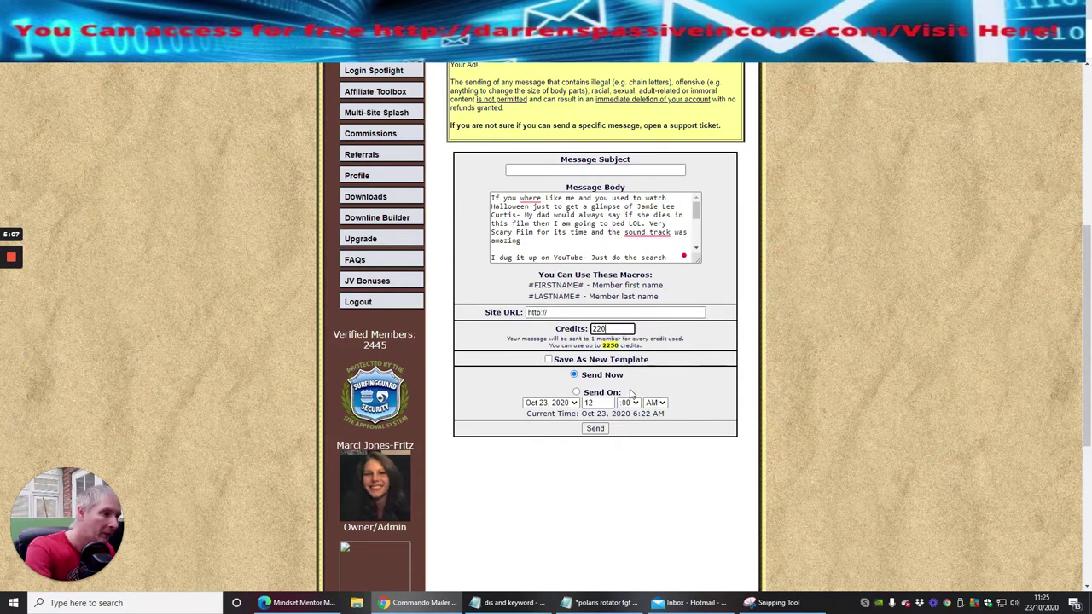
type("0")
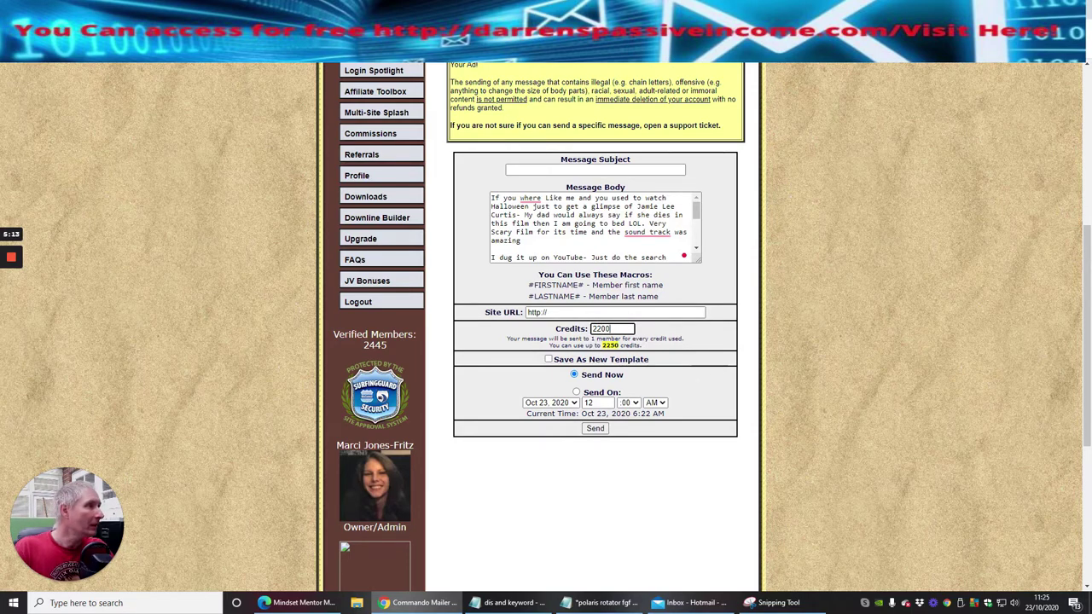
key("alt+Tab")
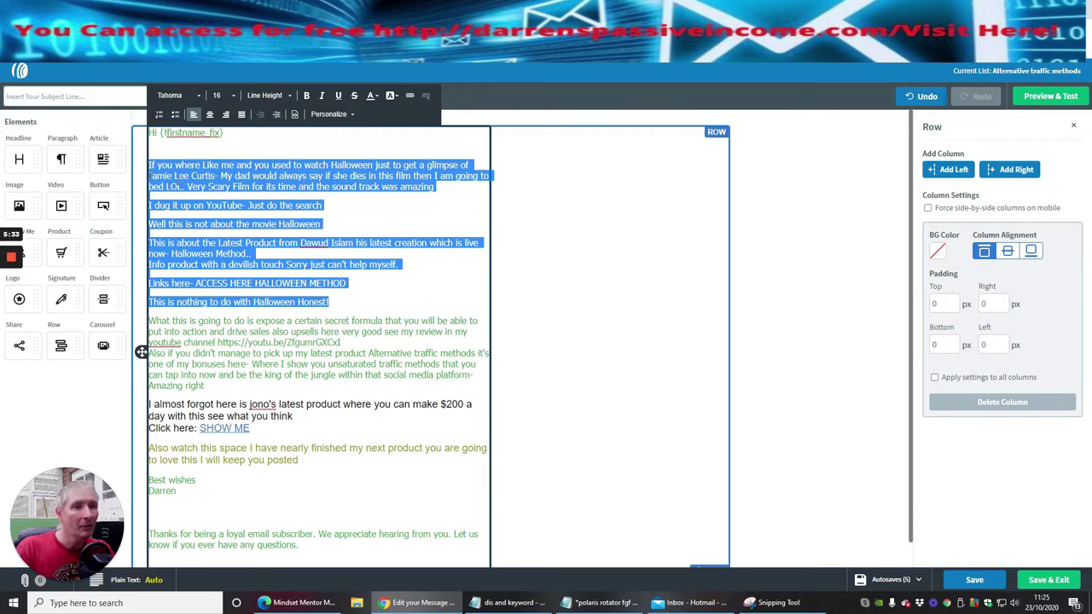
Step: Deselect the email body text in the MailingBoss editor
left_click(373, 222)
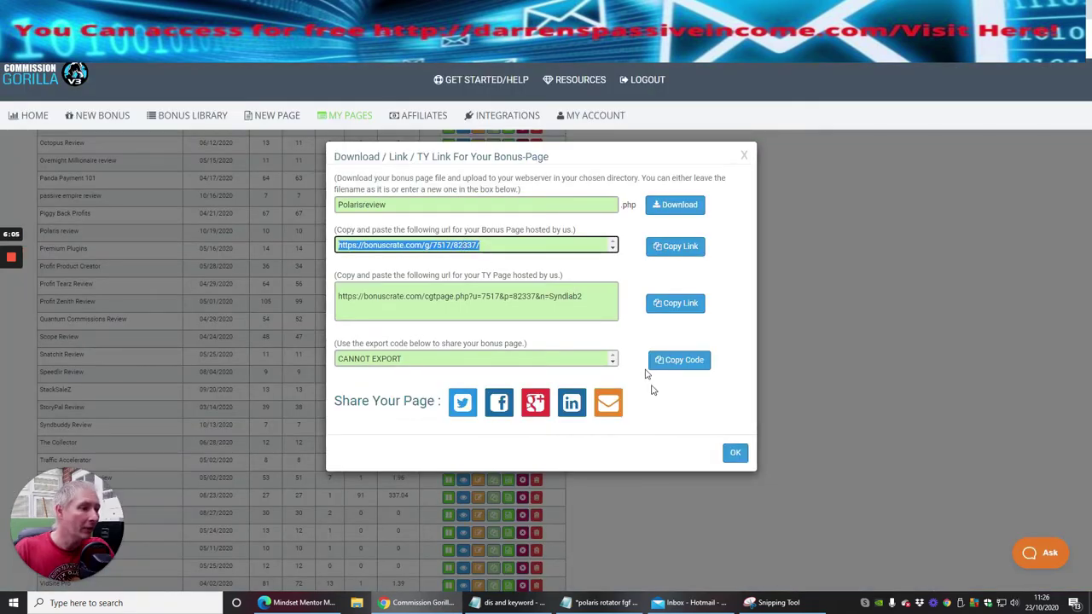
Step: Close the bonus-page link details and look through the My Pages list of bonus pages
left_click(734, 453)
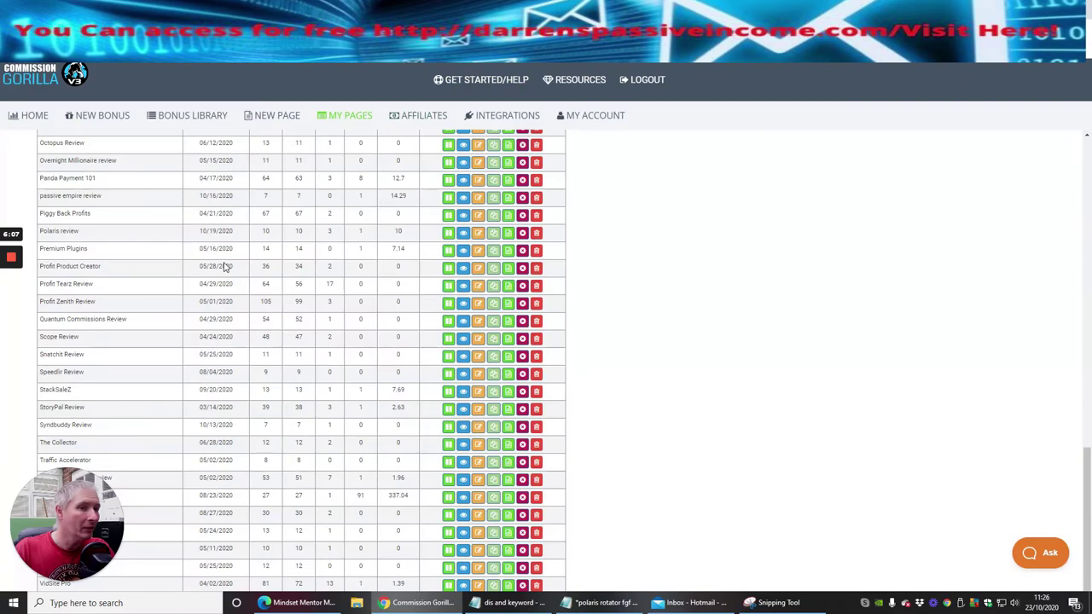
scroll(99, 319, "down", 2)
scroll(99, 319, "up", 2)
scroll(99, 319, "up", 4)
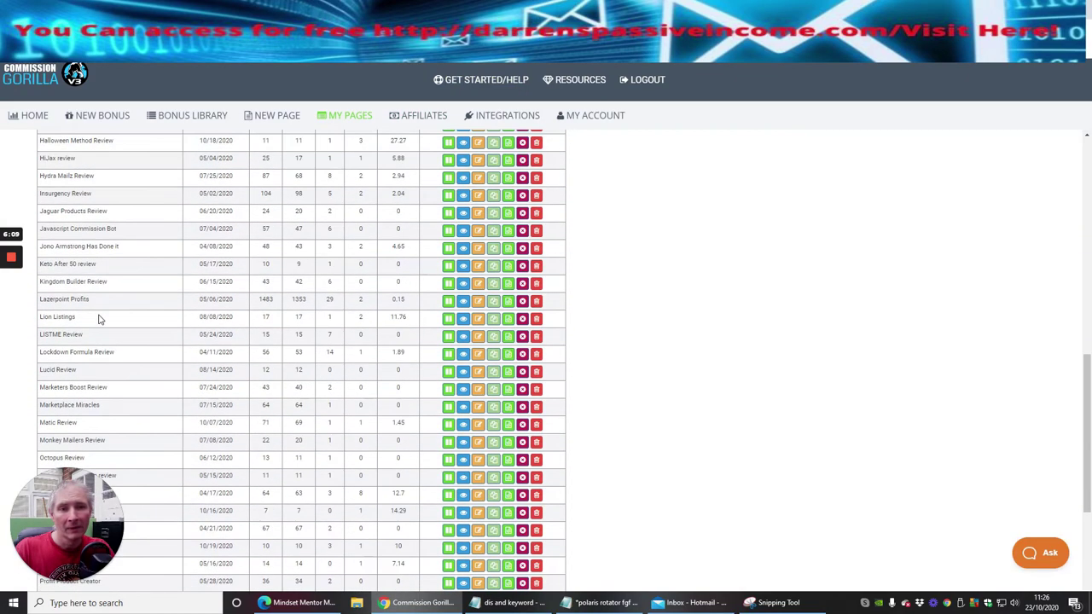
scroll(99, 319, "down", 1)
scroll(99, 319, "down", 2)
scroll(99, 319, "down", 1)
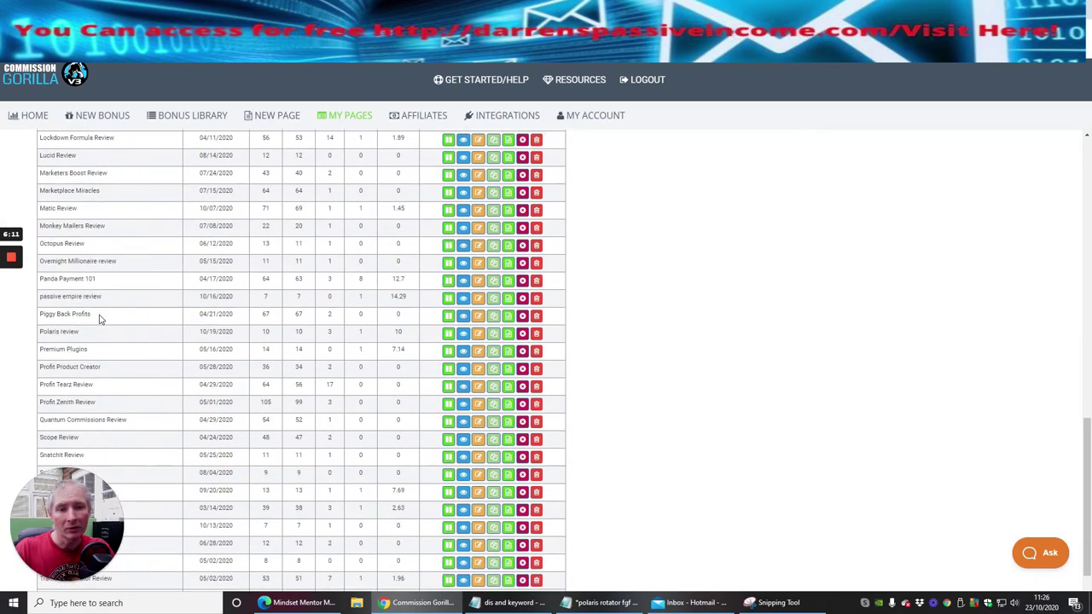
scroll(99, 319, "down", 2)
scroll(99, 319, "down", 1)
scroll(99, 319, "up", 3)
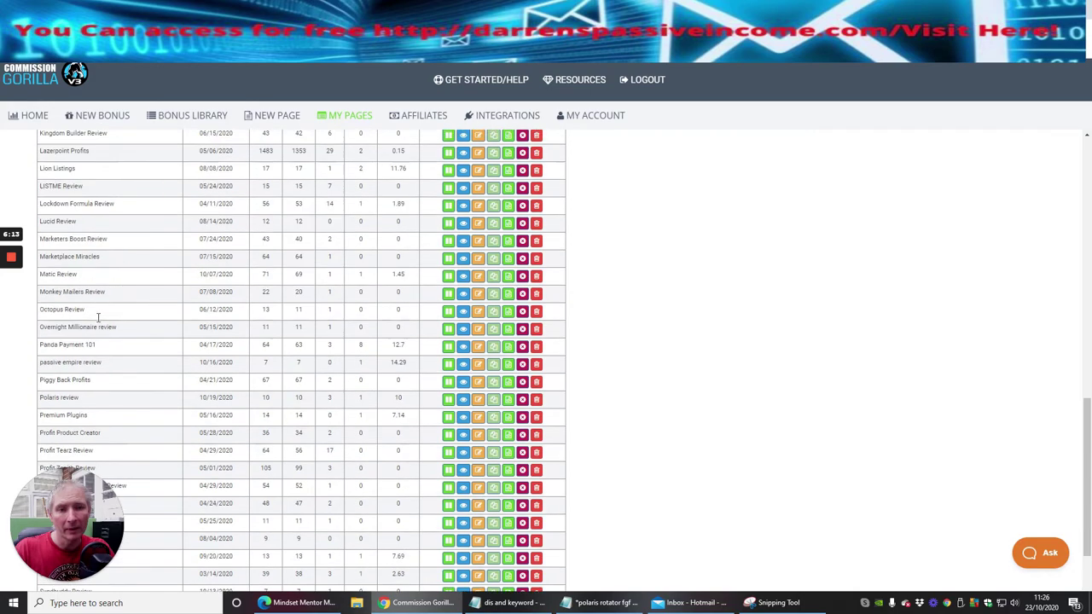
scroll(99, 319, "up", 1)
scroll(99, 319, "up", 3)
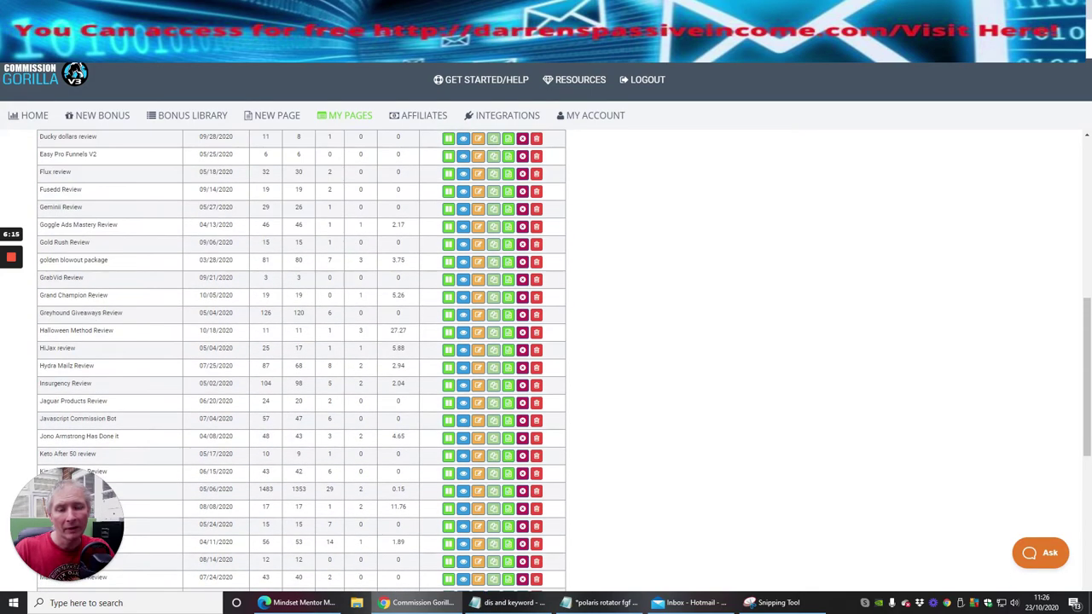
scroll(100, 316, "up", 2)
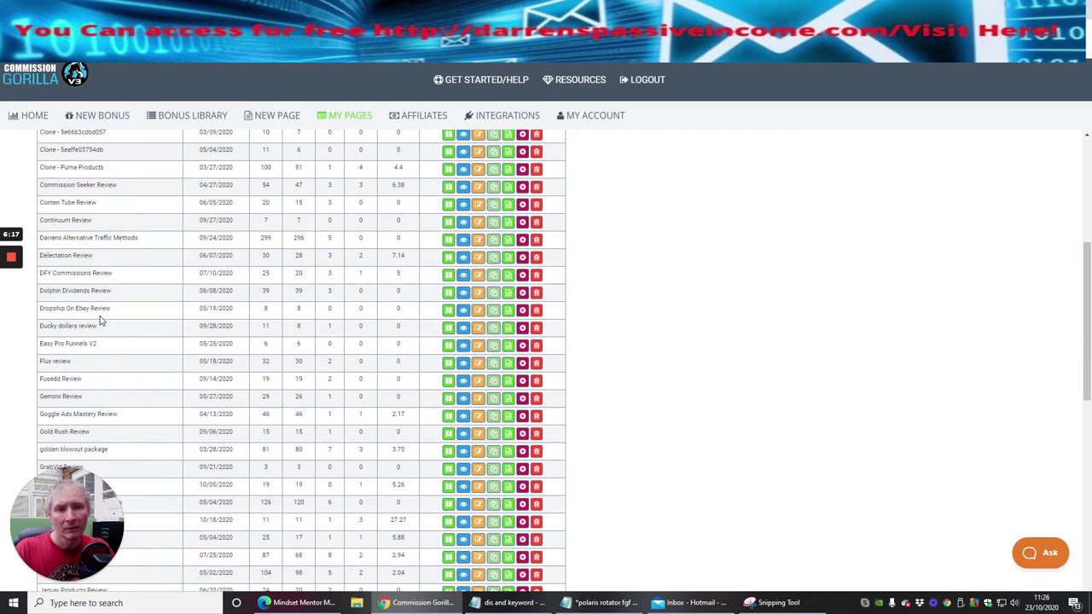
scroll(99, 319, "down", 1)
scroll(99, 319, "down", 2)
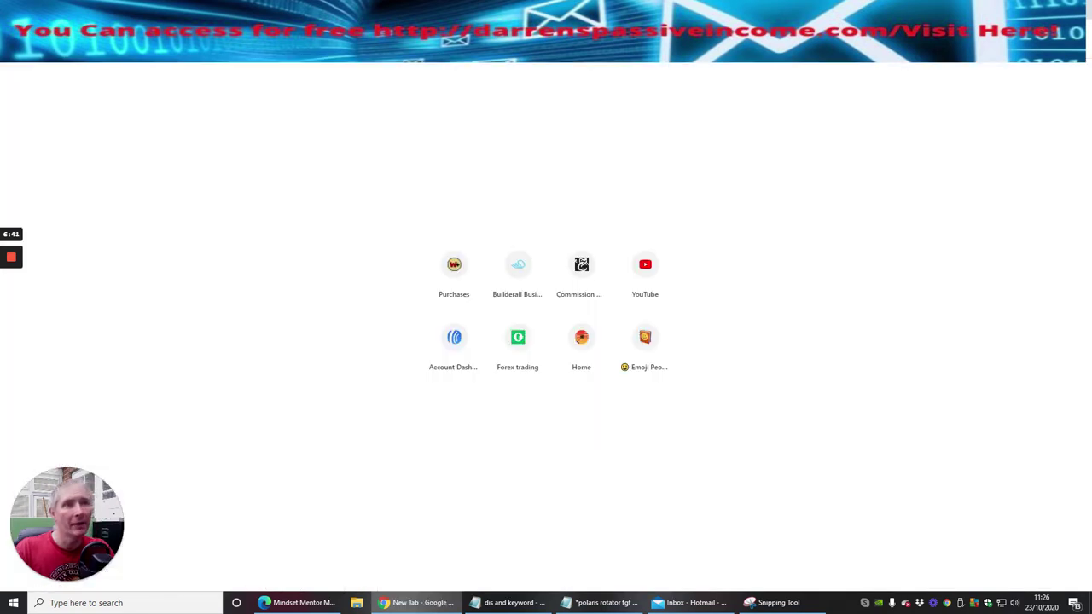
Step: Load the copied bonus-page link and follow its 'secure your copy' link to the sales page
right_click(203, 63)
left_click(230, 111)
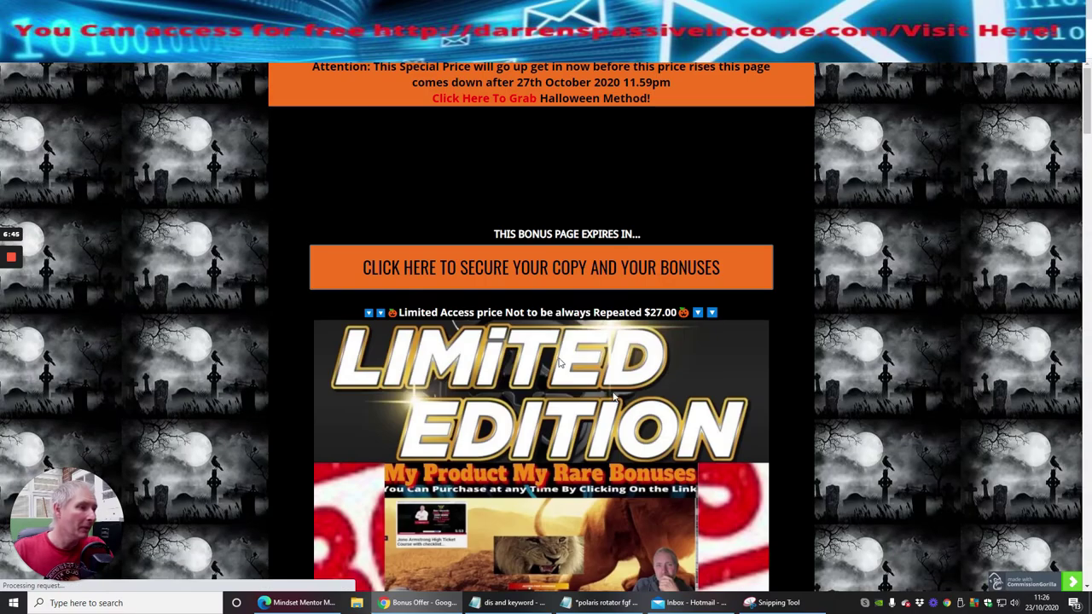
scroll(790, 204, "down", 1)
scroll(790, 205, "down", 6)
scroll(789, 206, "down", 5)
scroll(789, 207, "down", 5)
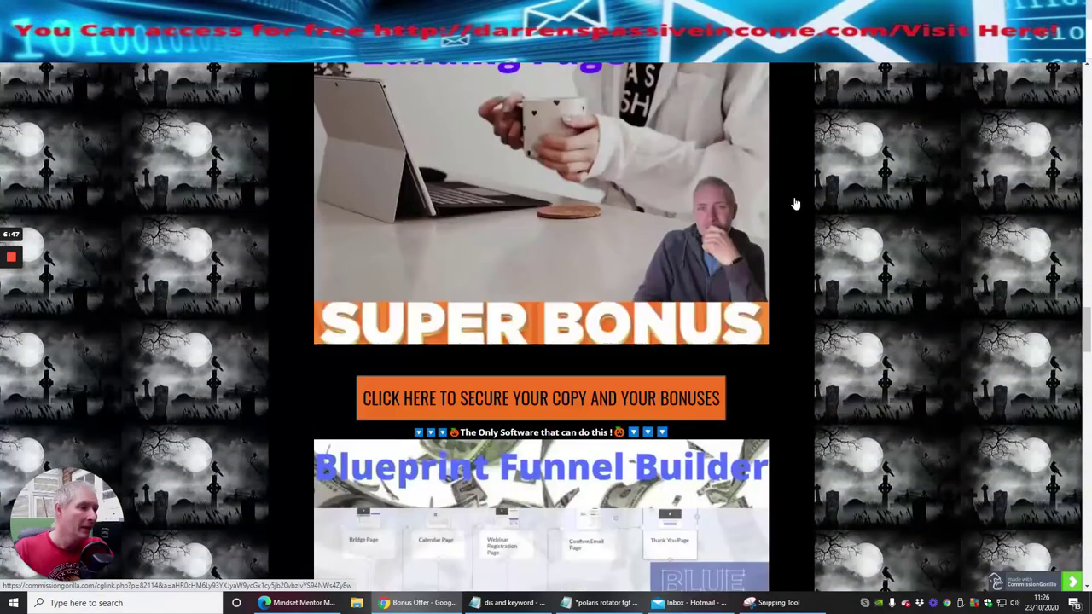
scroll(793, 204, "down", 4)
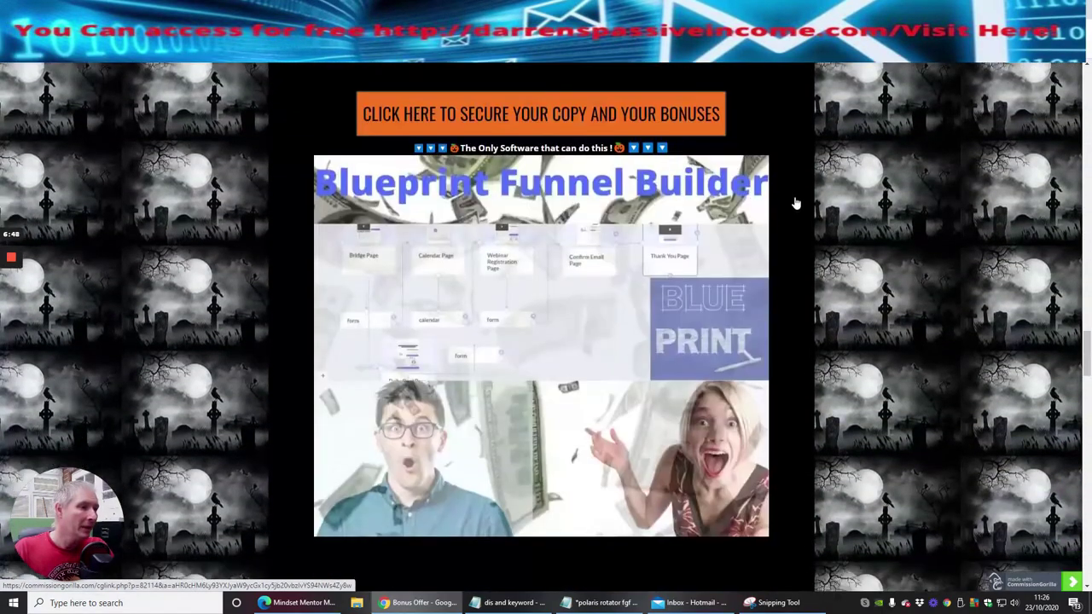
left_click(505, 114)
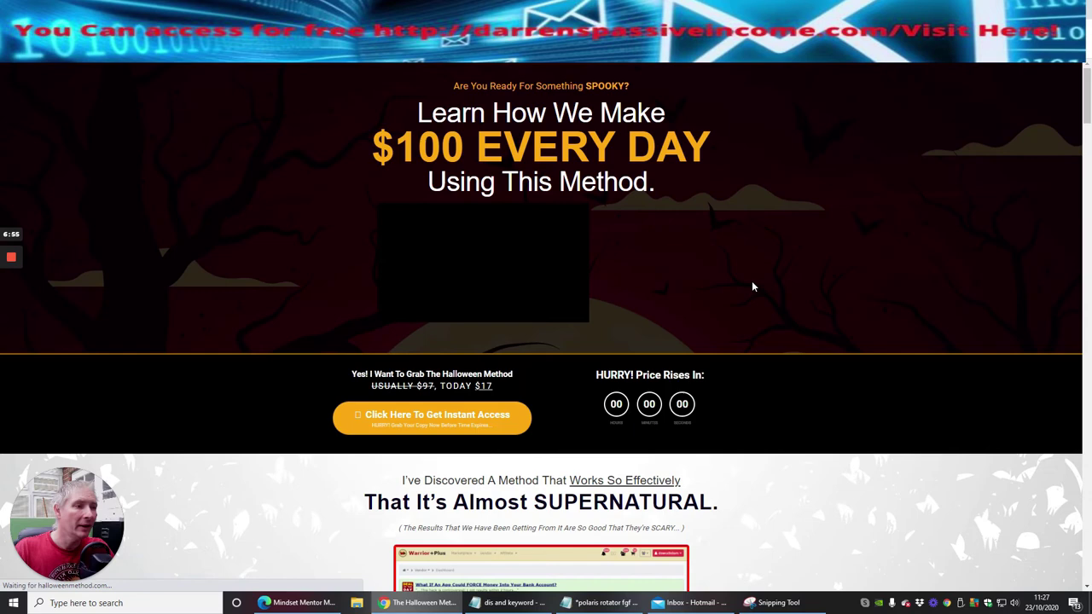
Step: Pause the Halloween Method promo video, dismiss the STOP WAIT popup, and return to Commando Mailer
scroll(797, 211, "down", 3)
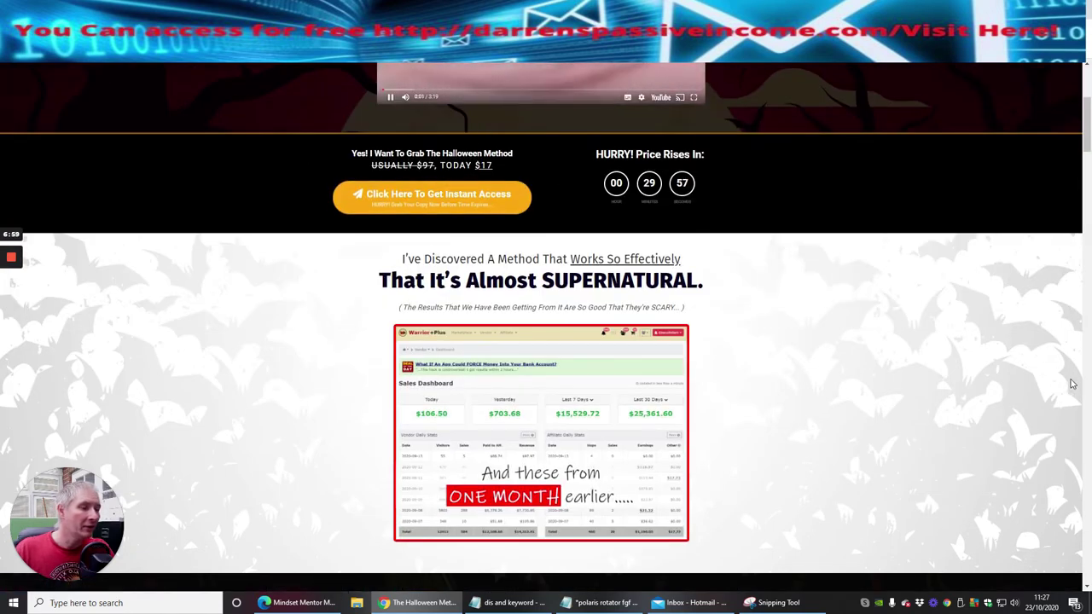
scroll(1073, 383, "up", 3)
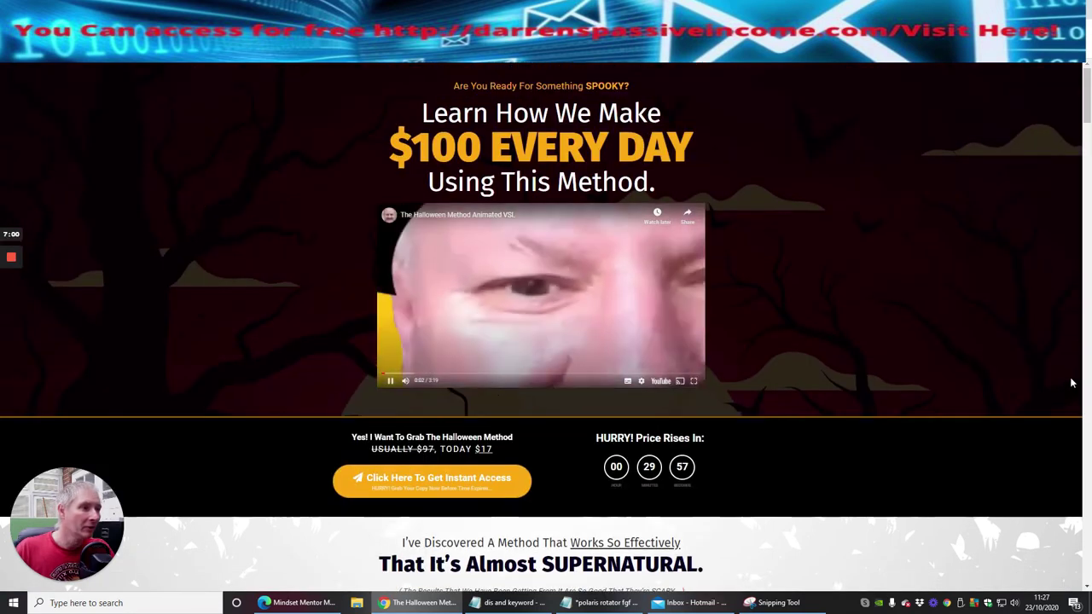
left_click(614, 267)
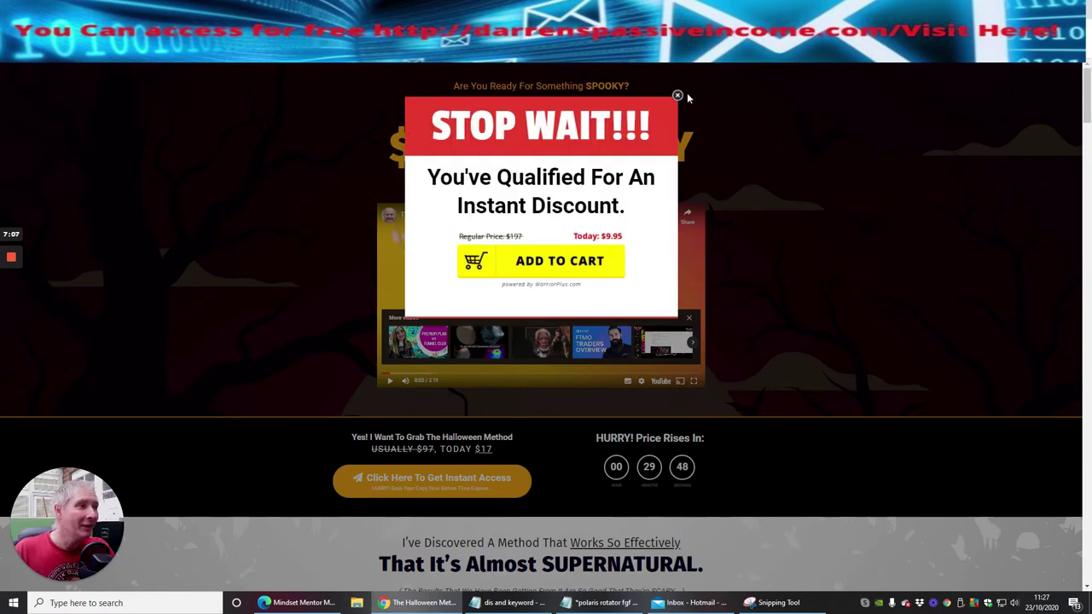
left_click(677, 96)
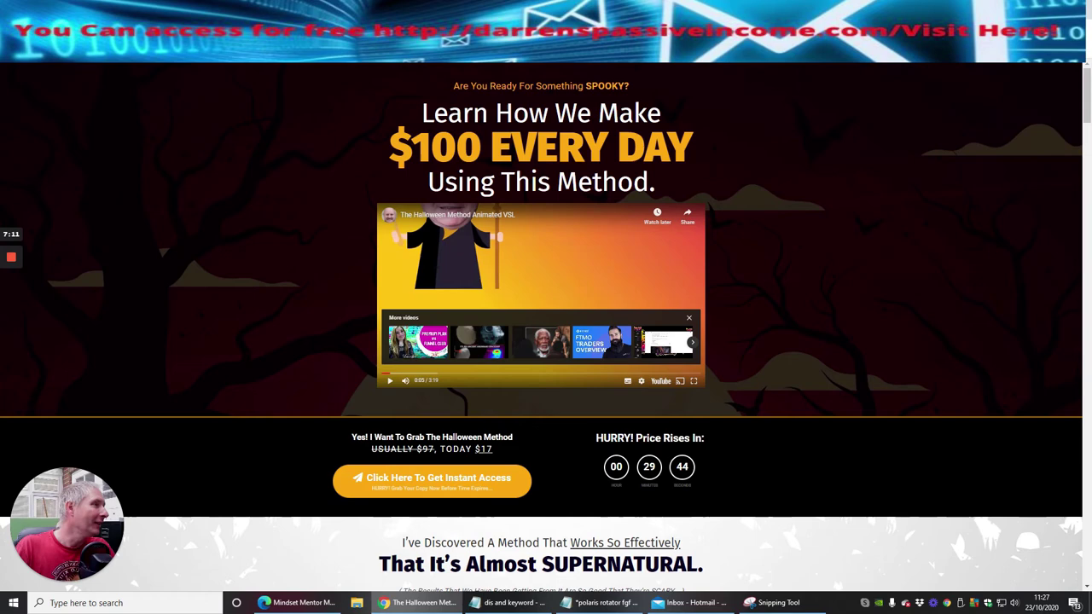
key("ctrl+Tab")
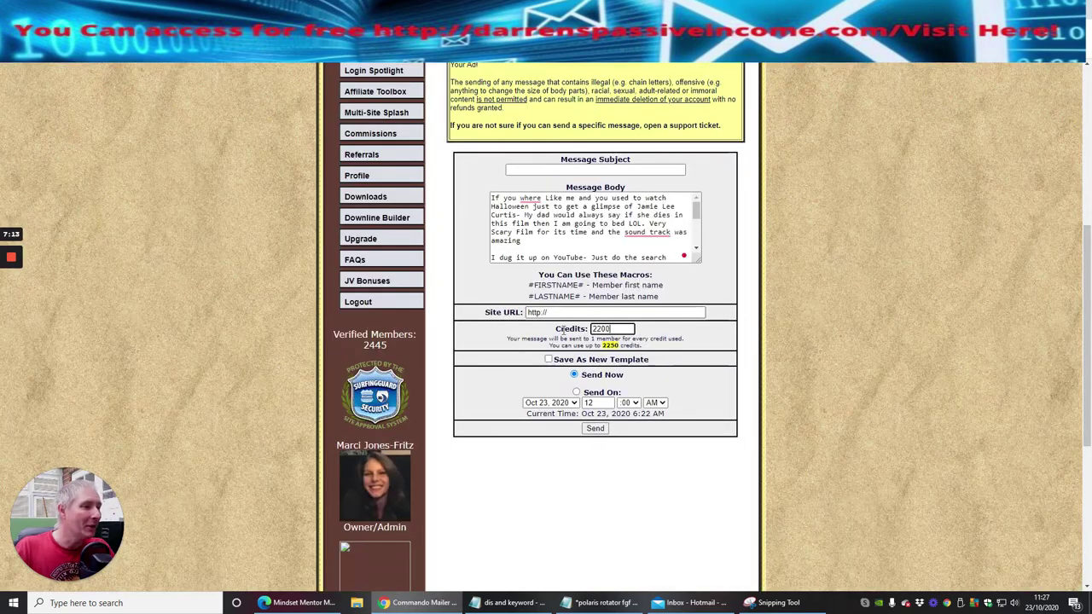
left_click(567, 312)
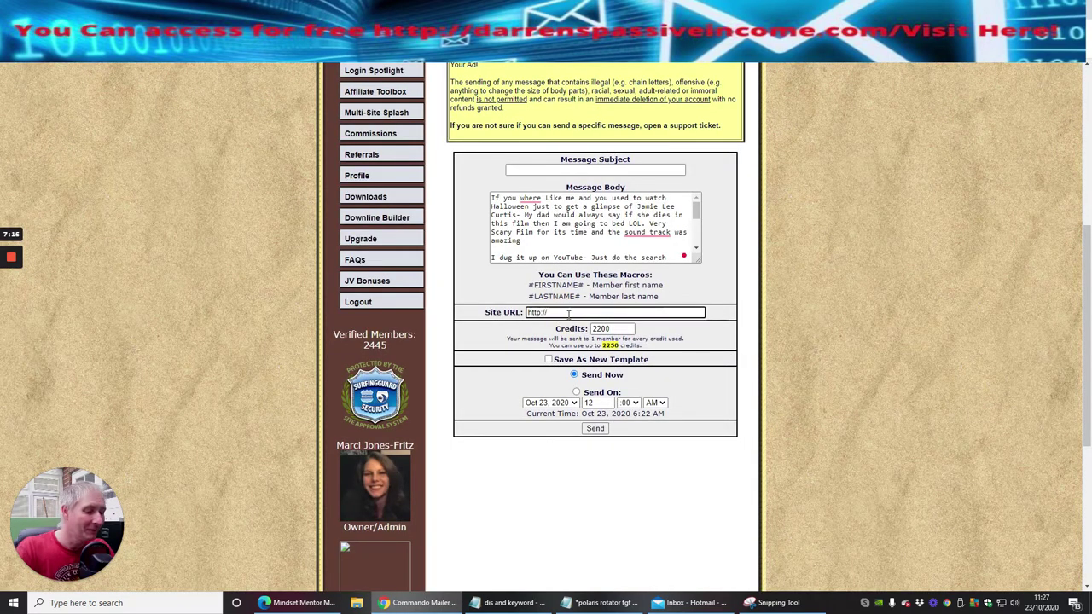
left_click(535, 314)
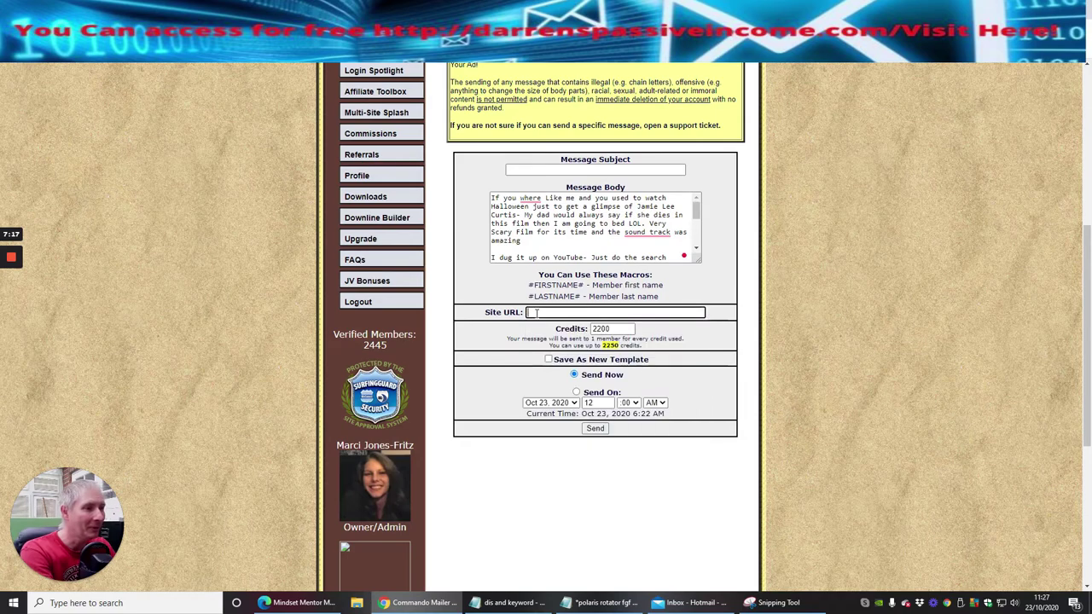
right_click(535, 314)
left_click(565, 398)
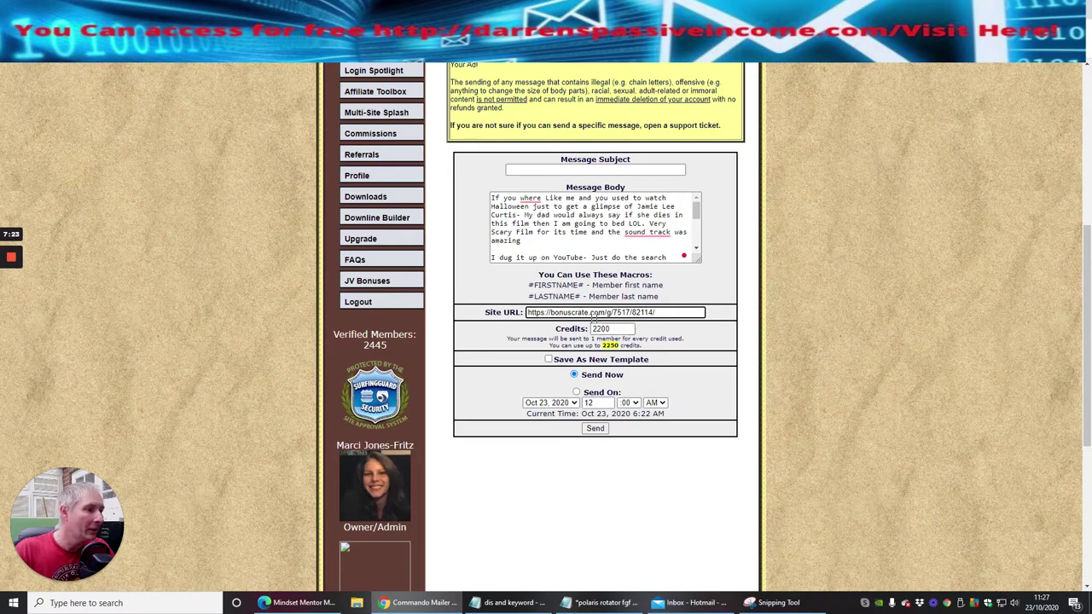
scroll(722, 380, "up", 5)
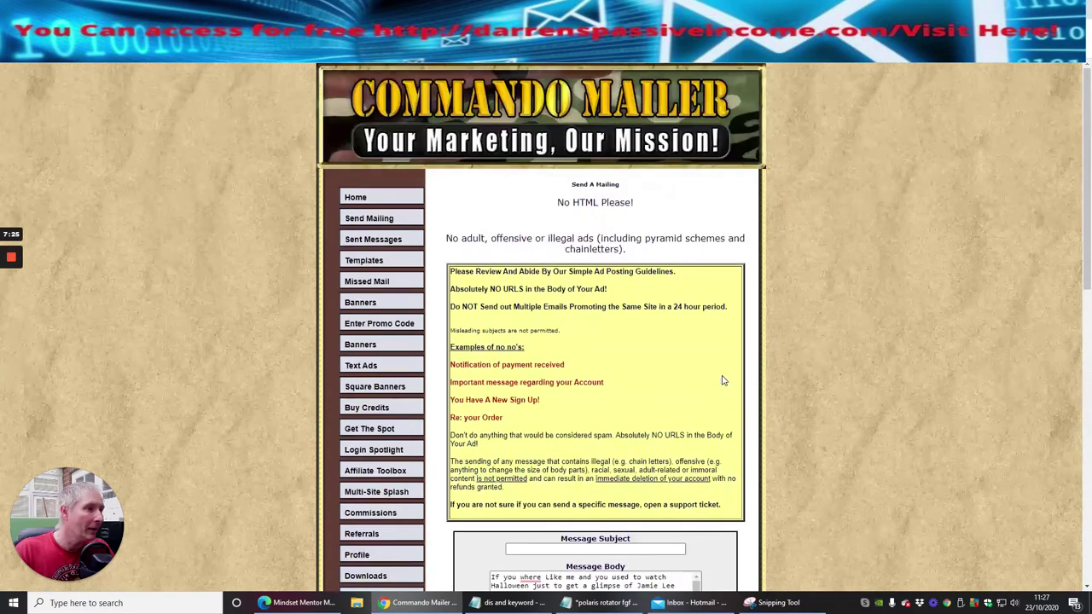
scroll(715, 338, "down", 5)
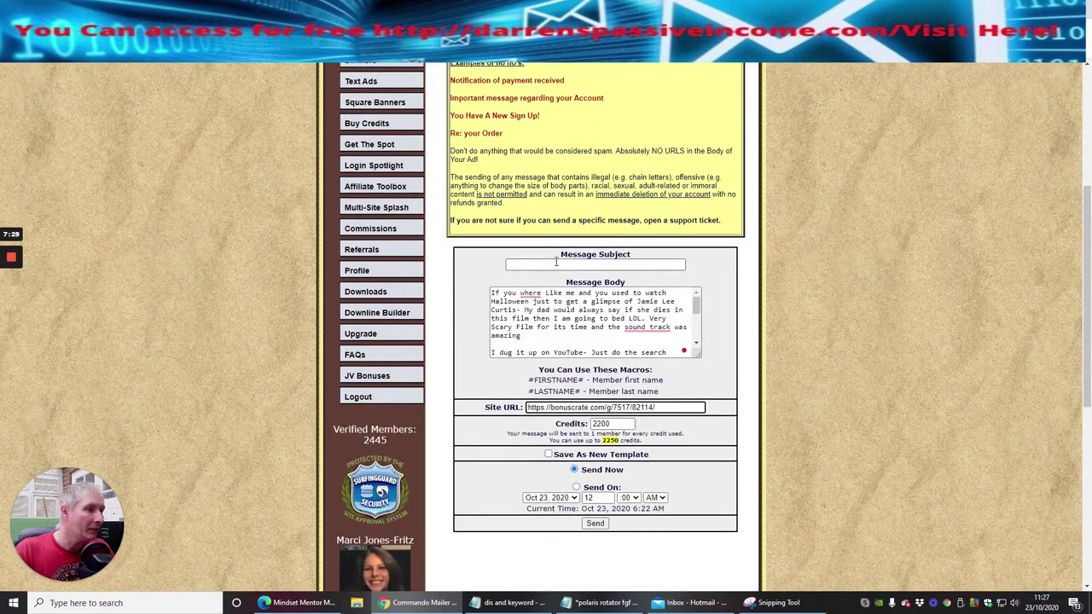
Step: Type the message subject 'Halloween method with' followed by the celebrity's name
left_click(556, 264)
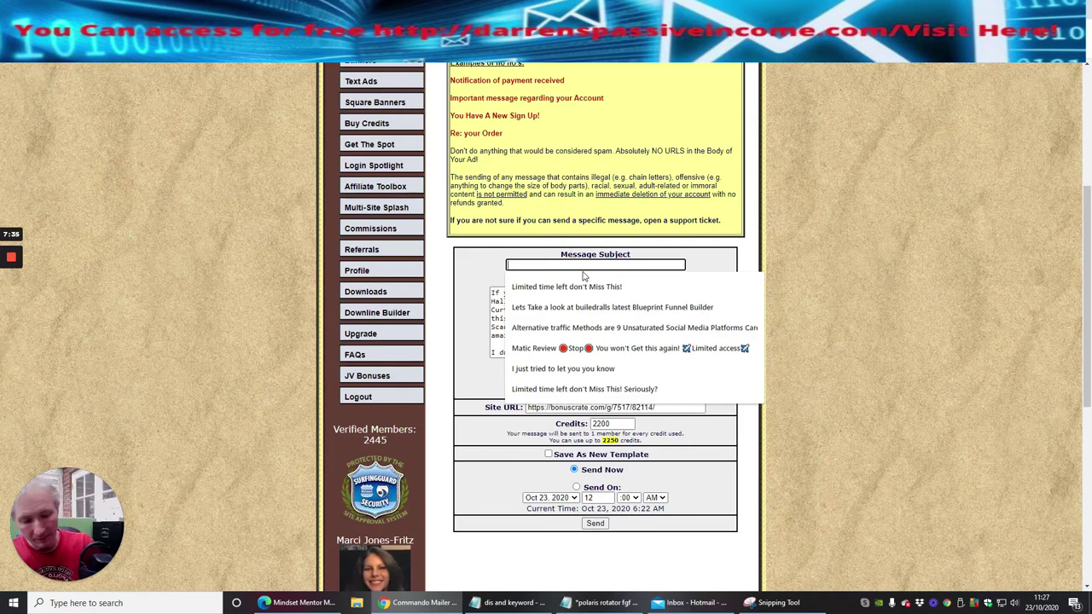
type("Hallo")
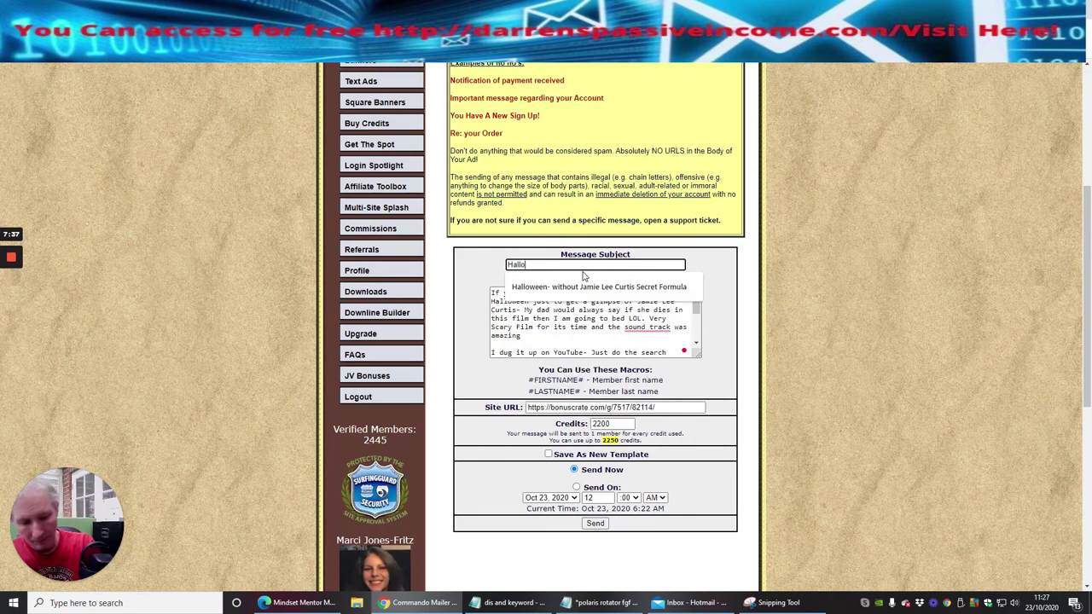
type("ween method with Jamie Lee Cu")
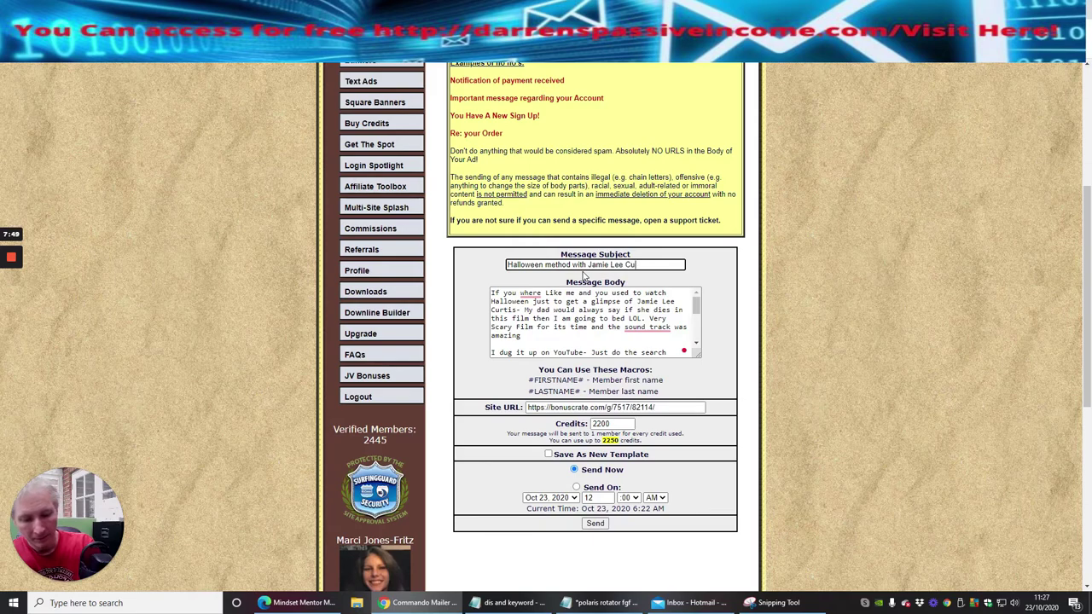
type("rtis")
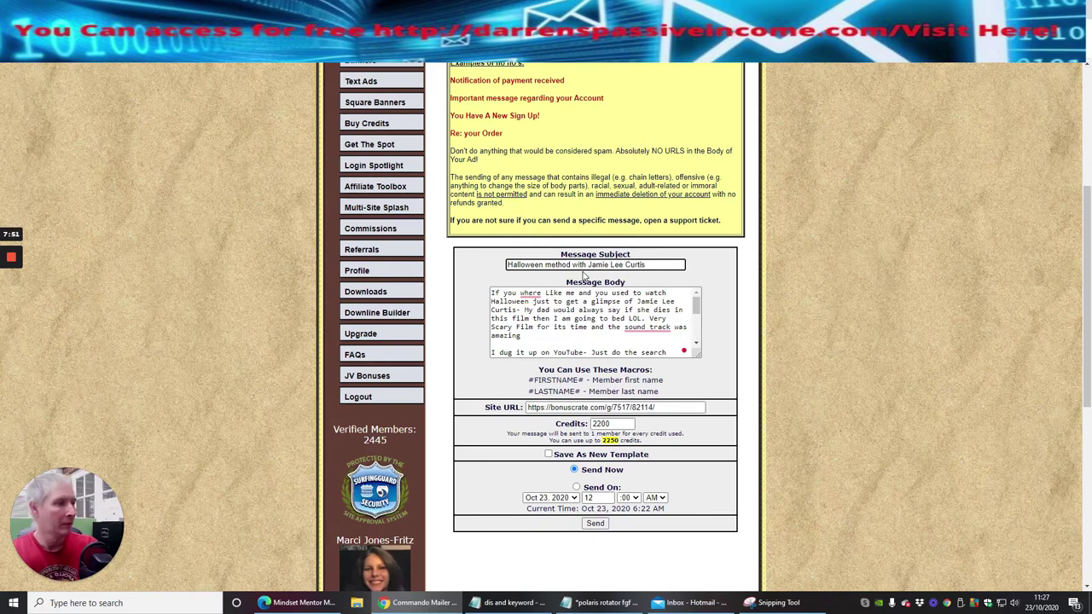
Step: Fix the message body: 'where' to 'were', correct 'live', and remove the doubled stop after Method
left_click(580, 341)
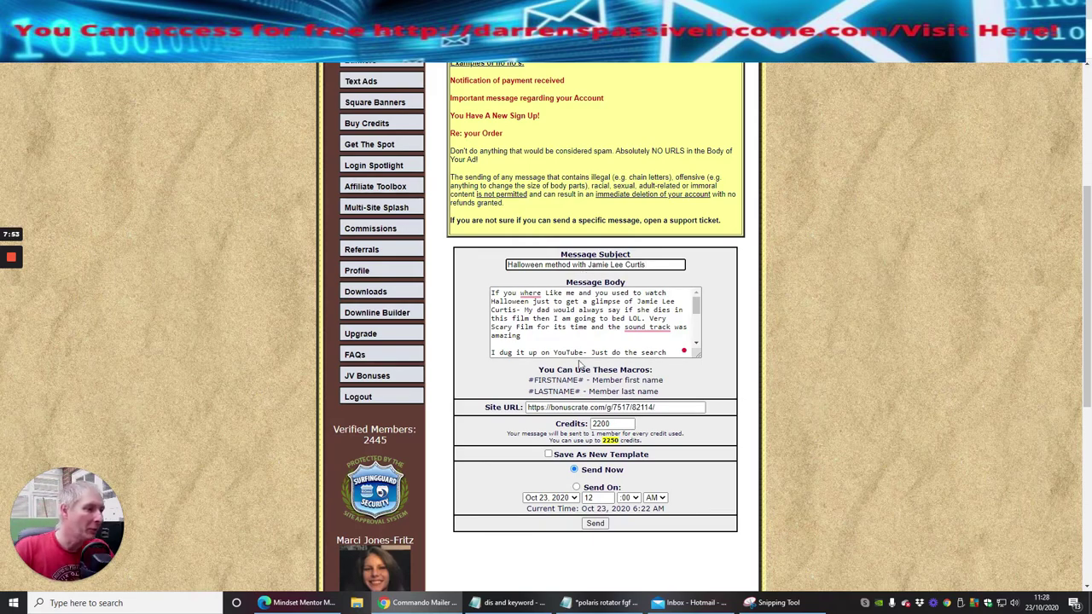
right_click(526, 293)
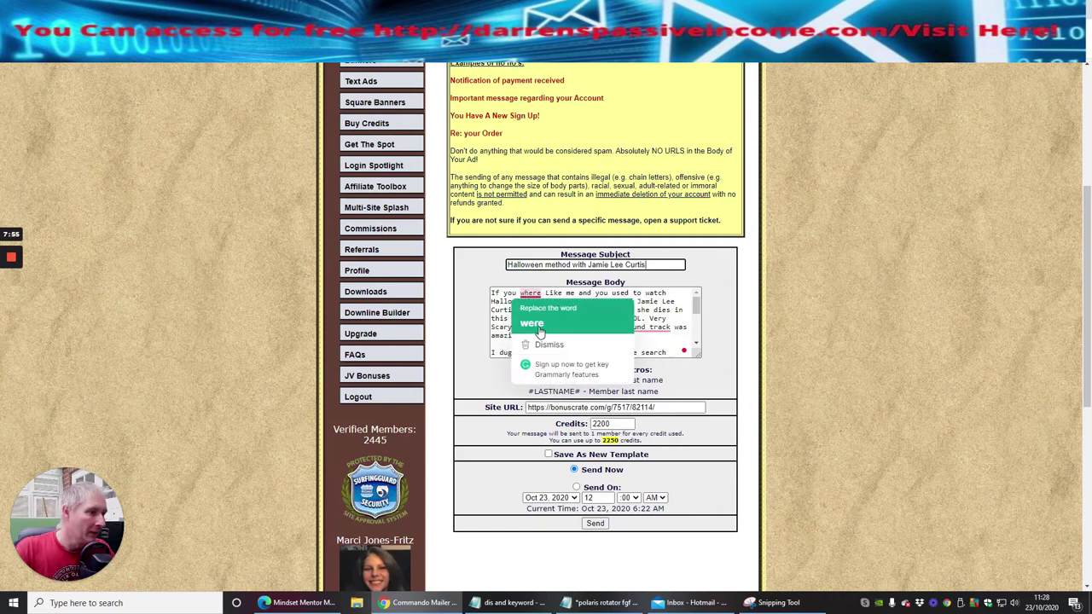
left_click(540, 309)
scroll(546, 329, "down", 5)
left_click(641, 325)
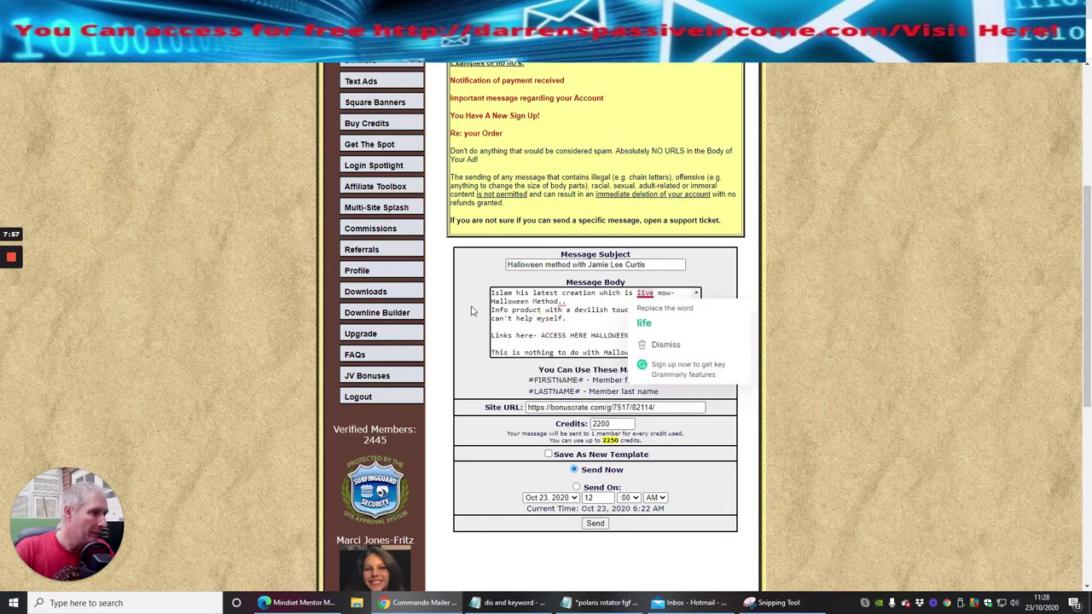
left_click(561, 334)
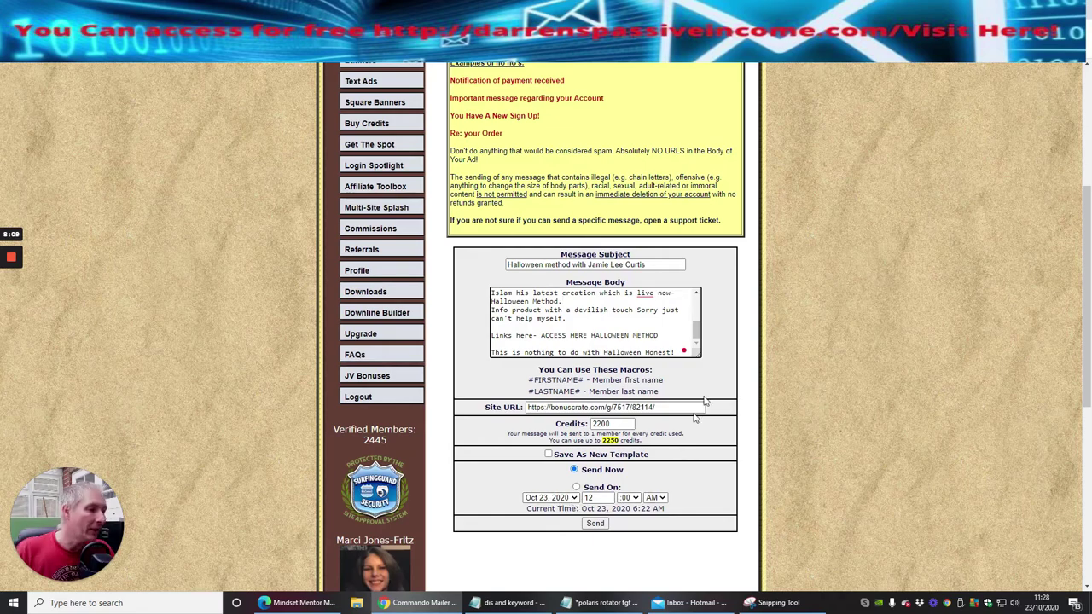
scroll(730, 357, "up", 3)
scroll(730, 358, "down", 3)
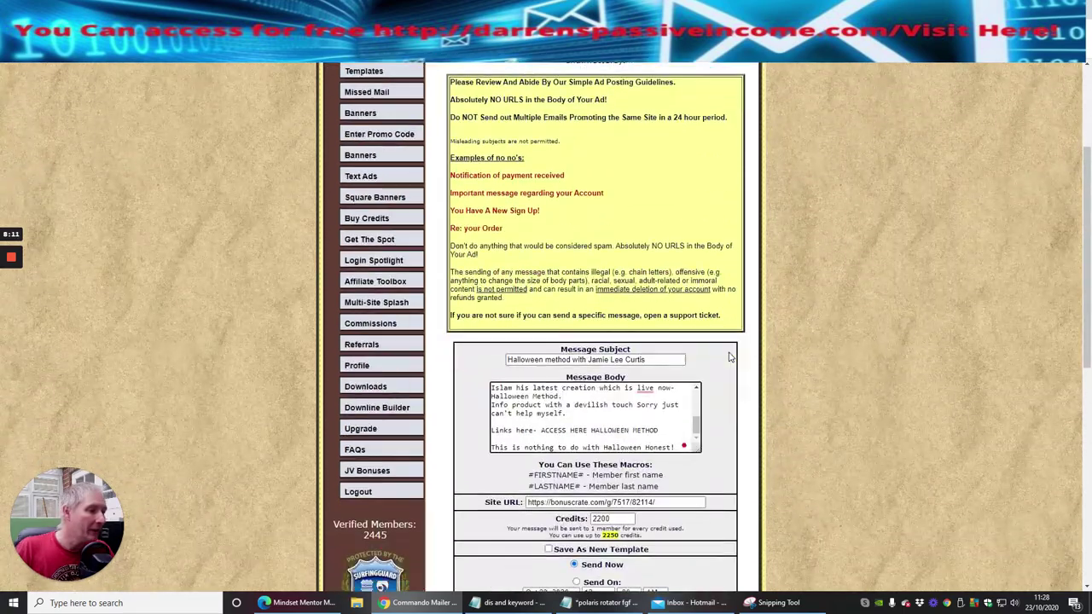
scroll(729, 358, "up", 3)
scroll(730, 359, "down", 1)
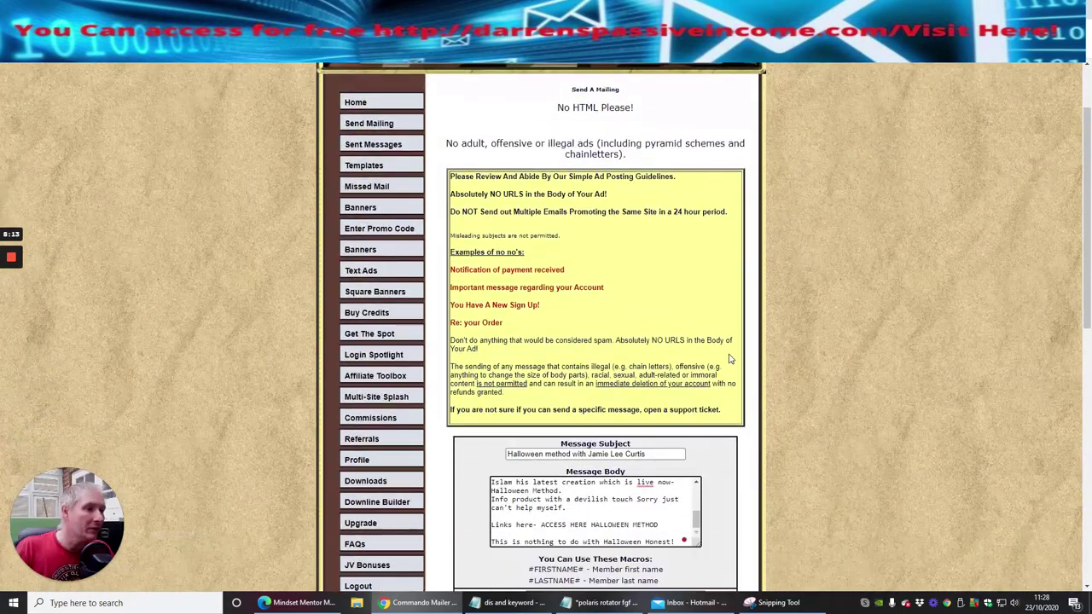
scroll(700, 401, "down", 2)
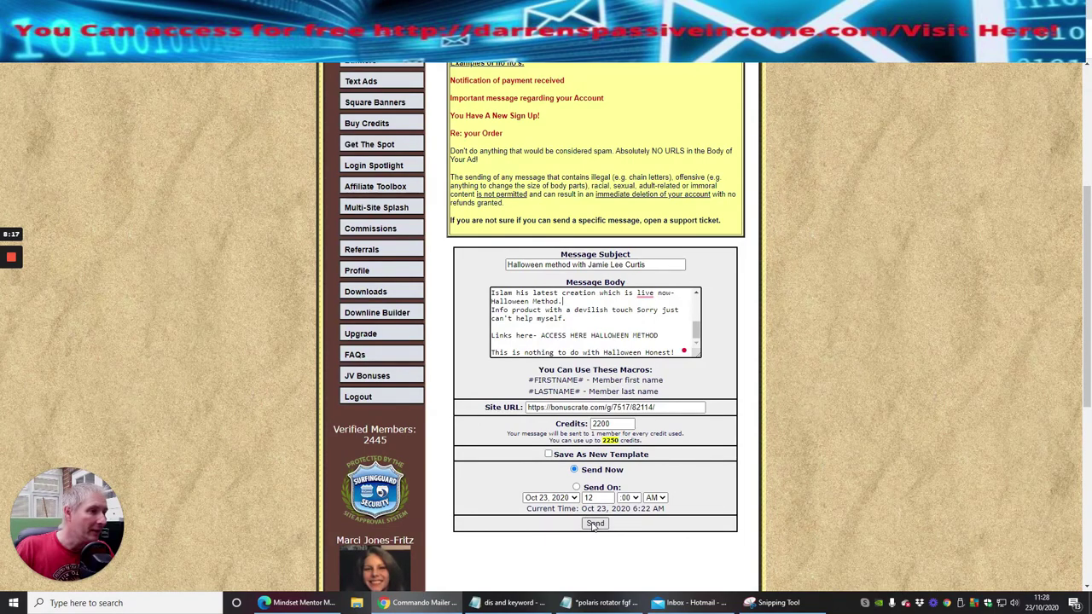
Step: Send the mailing, confirm the bonus site on the check page, and leave to queue it
left_click(594, 524)
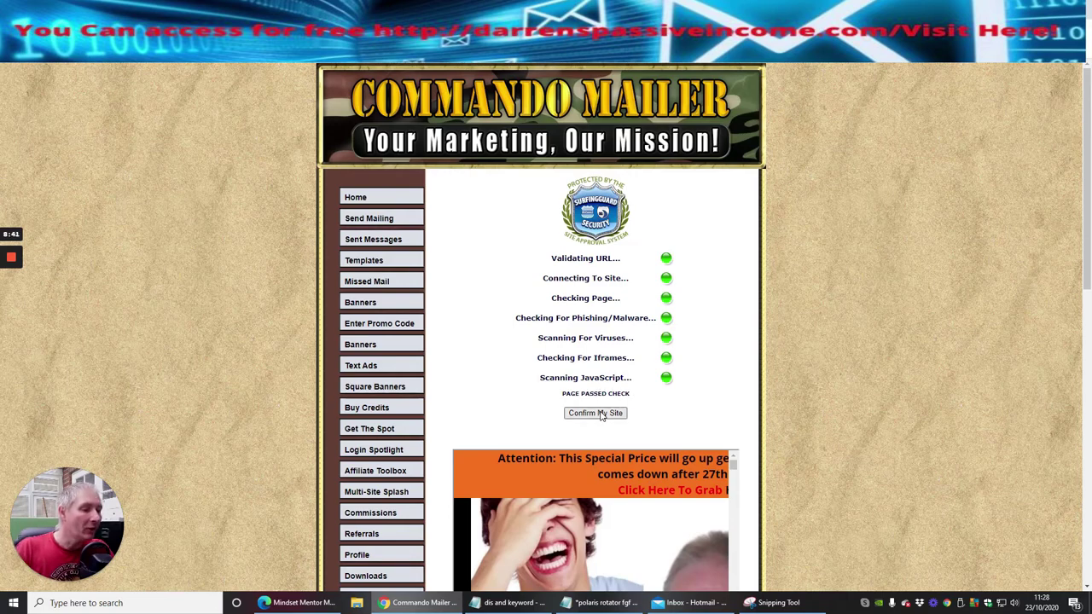
left_click(601, 414)
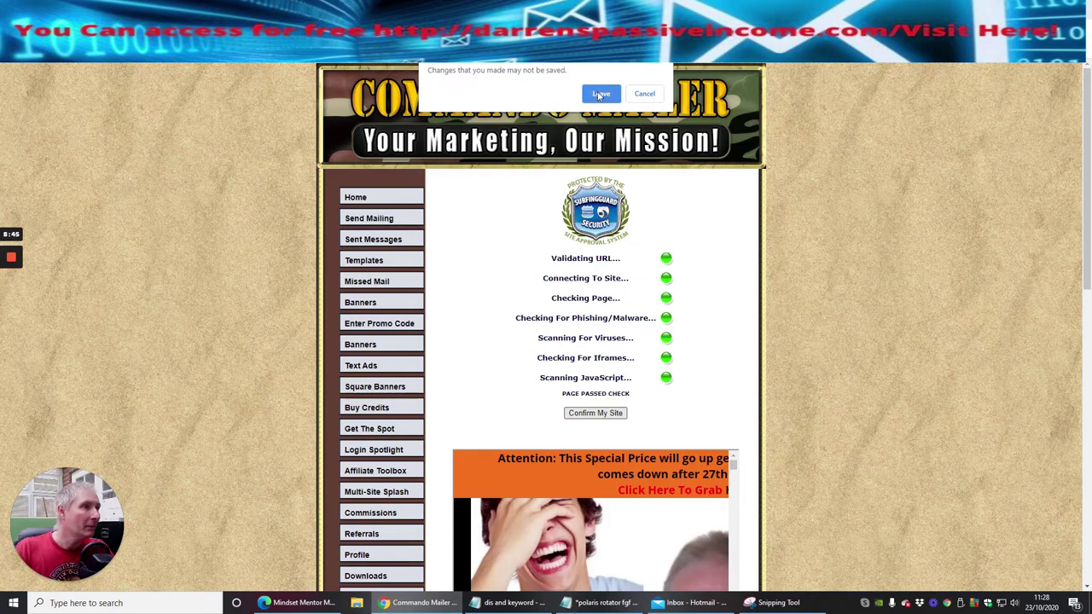
left_click(601, 95)
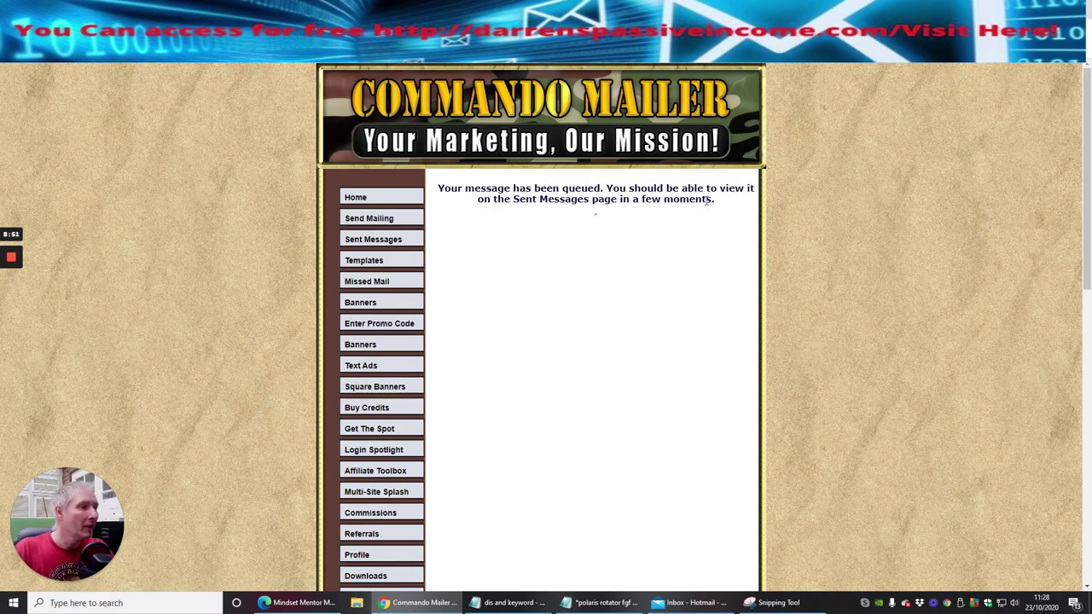
scroll(901, 235, "down", 5)
scroll(904, 252, "down", 3)
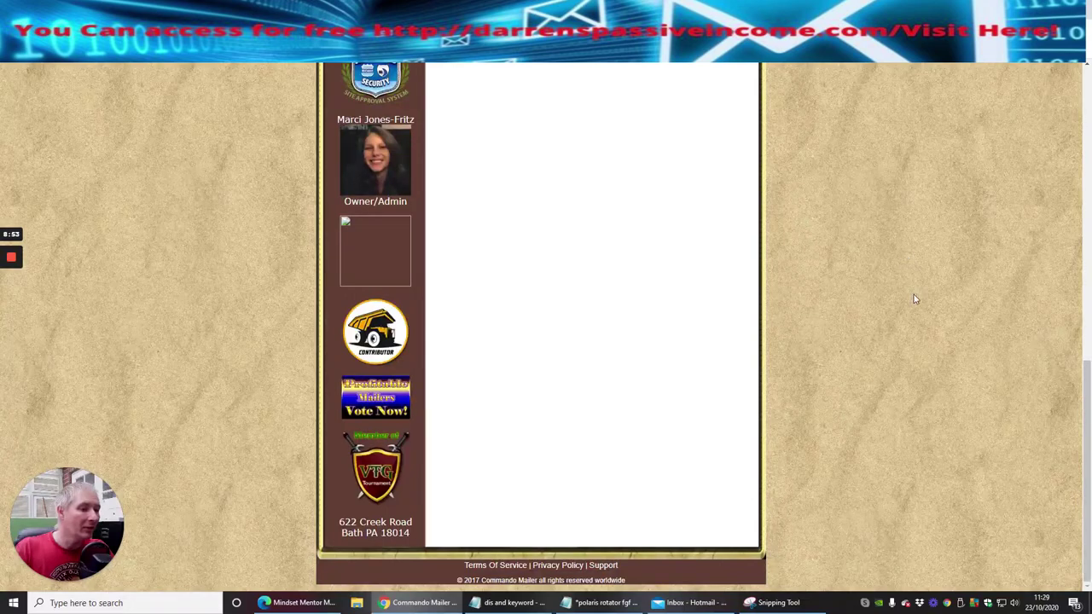
scroll(916, 297, "up", 4)
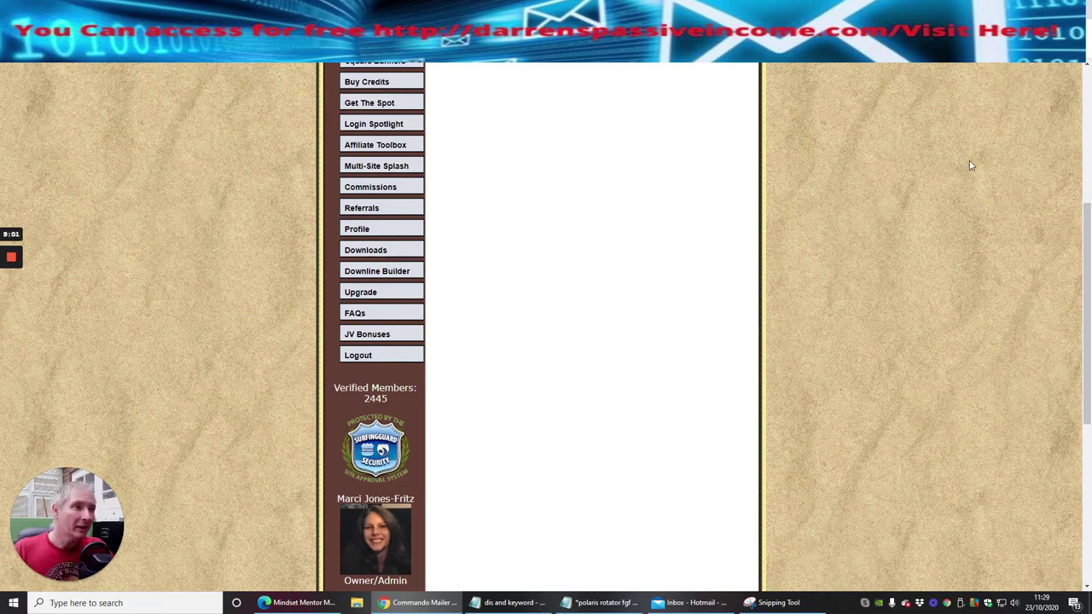
scroll(988, 194, "up", 4)
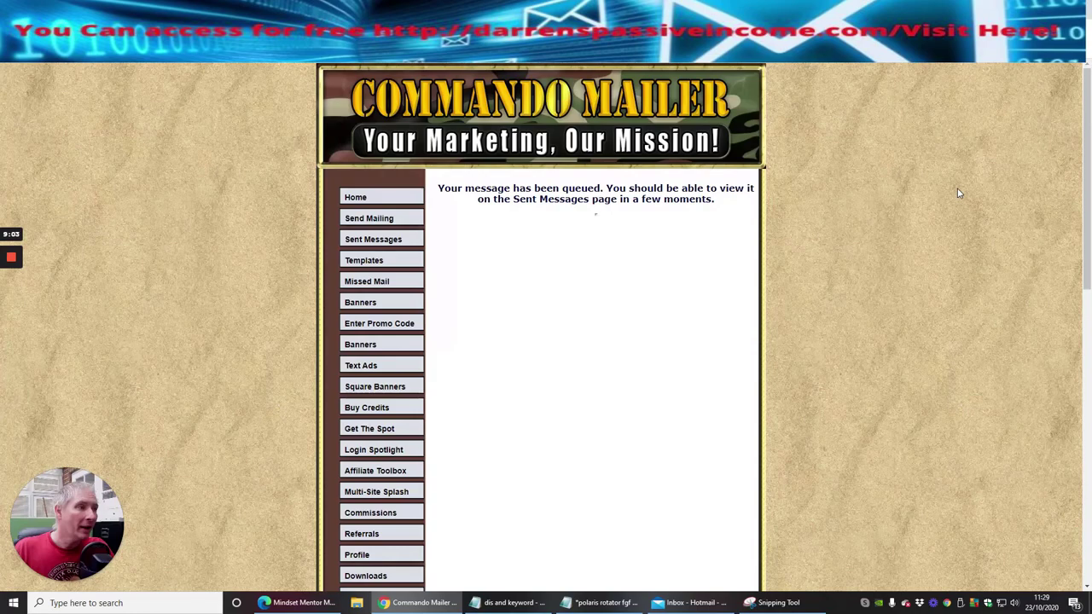